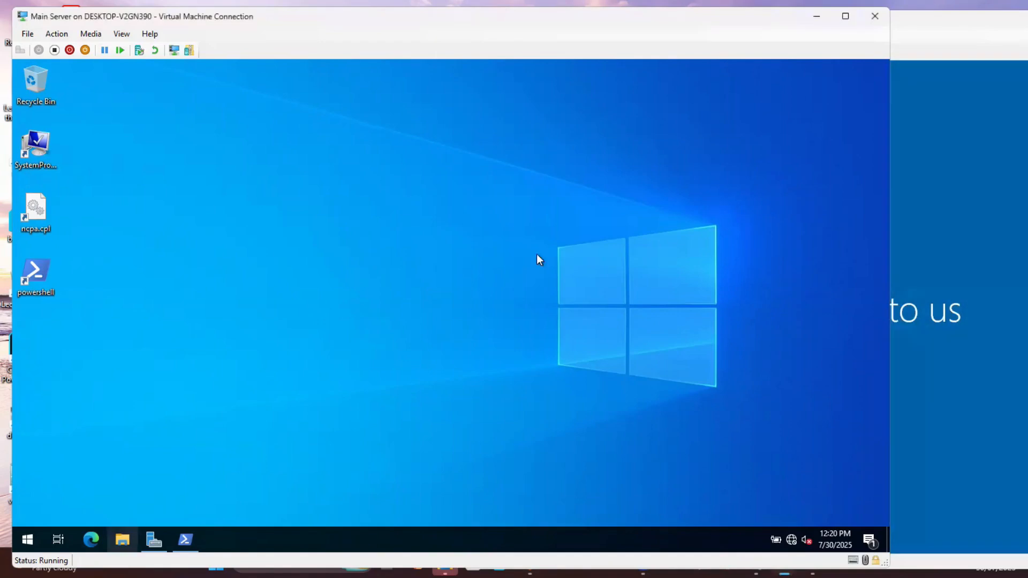
# Open the Group Policy Management console from Server Manager on the Main Server machine.
pyautogui.click(185, 540)
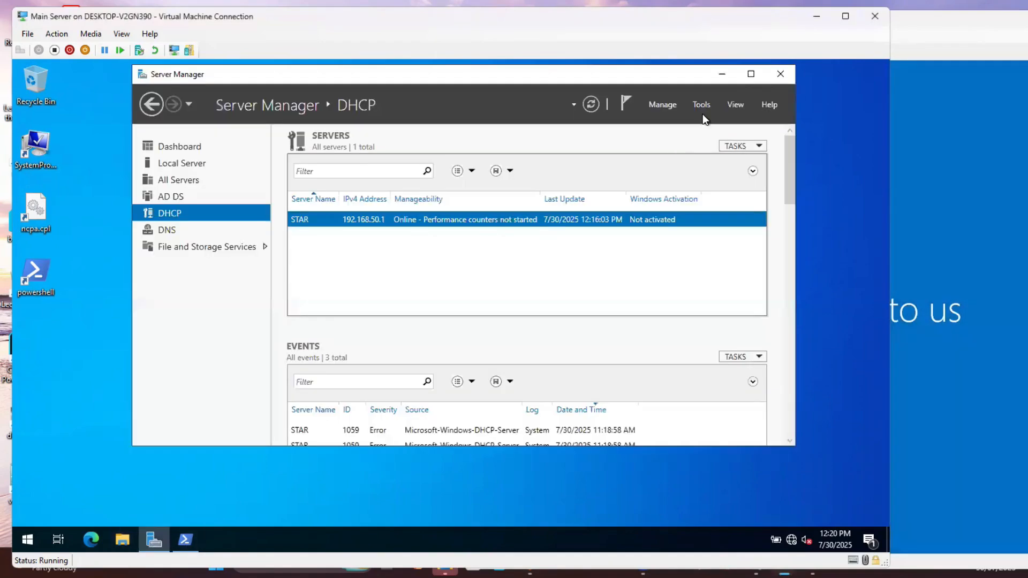
pyautogui.click(701, 105)
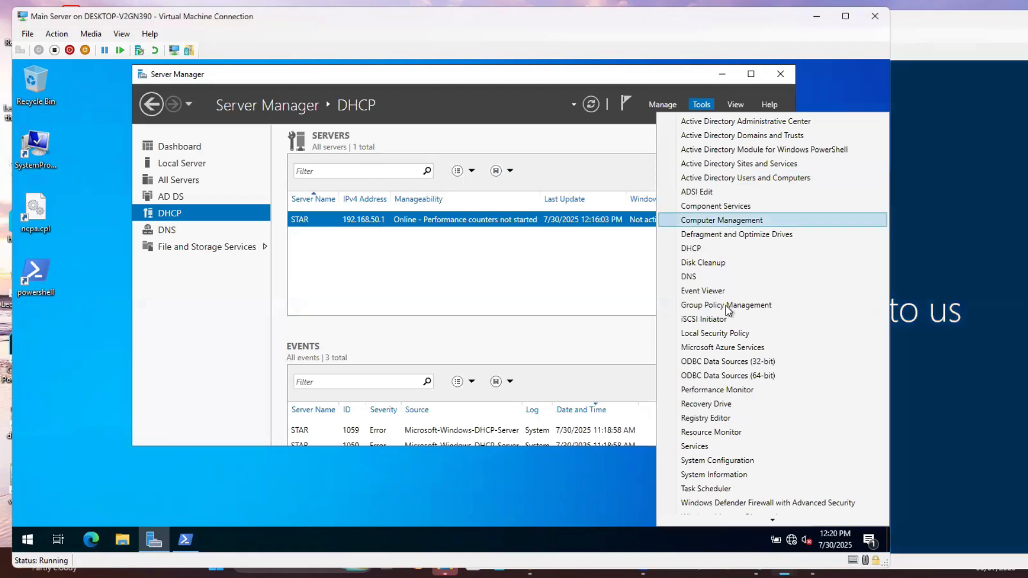
pyautogui.click(725, 306)
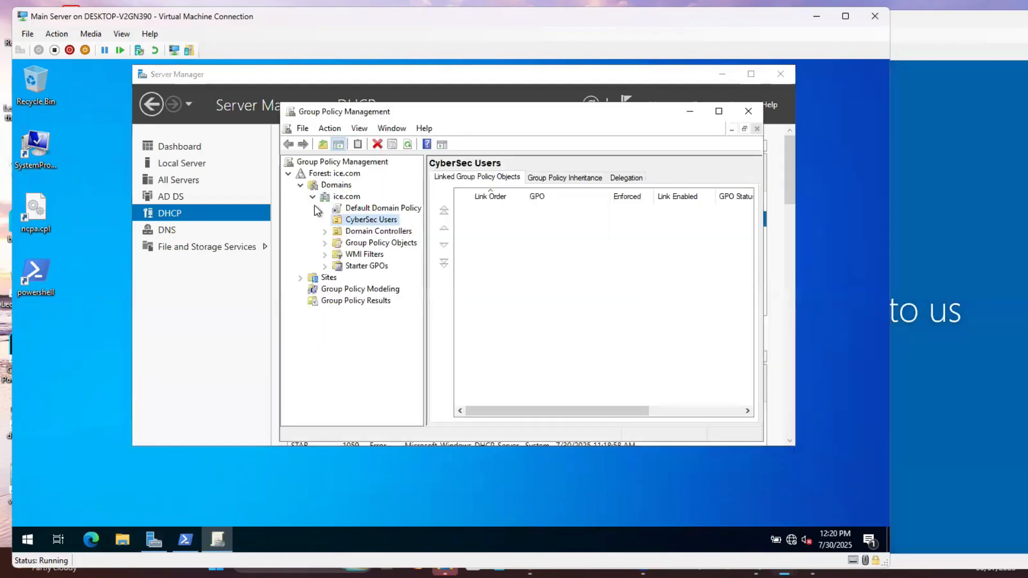
# Expand the ice.com forest down to the ice.com domain and select the CyberSec Users organizational unit.
pyautogui.click(288, 175)
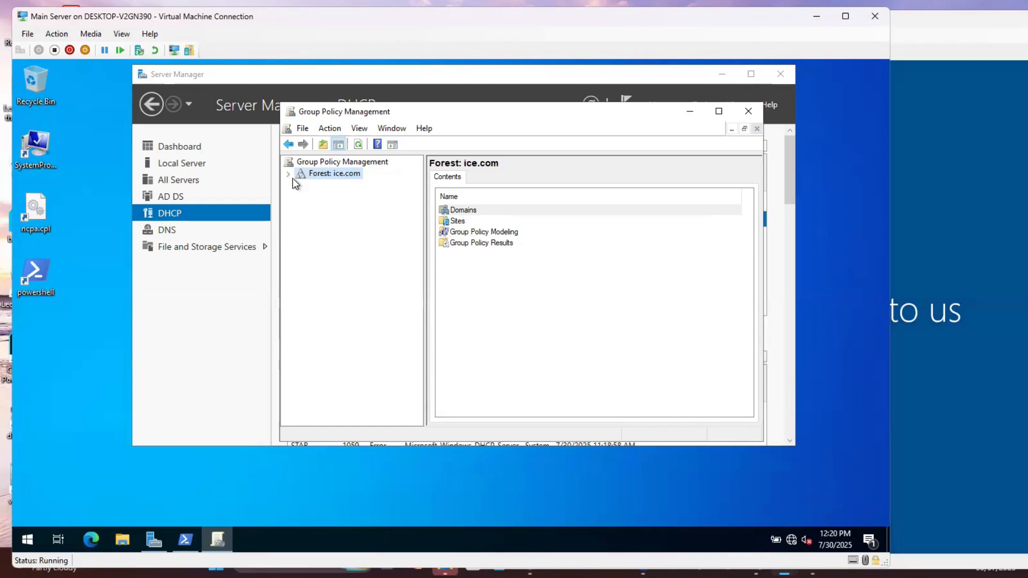
pyautogui.click(289, 174)
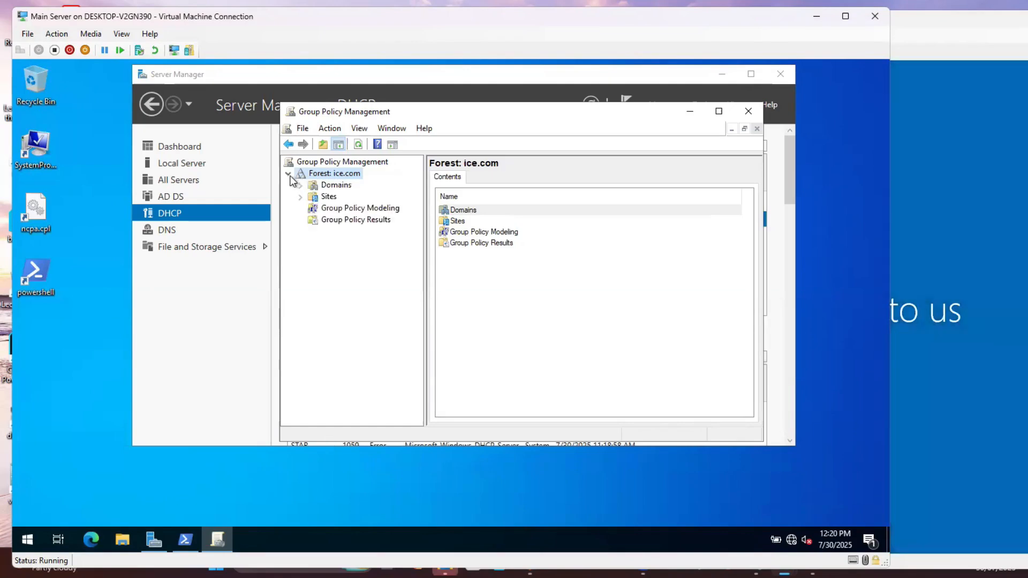
pyautogui.click(300, 185)
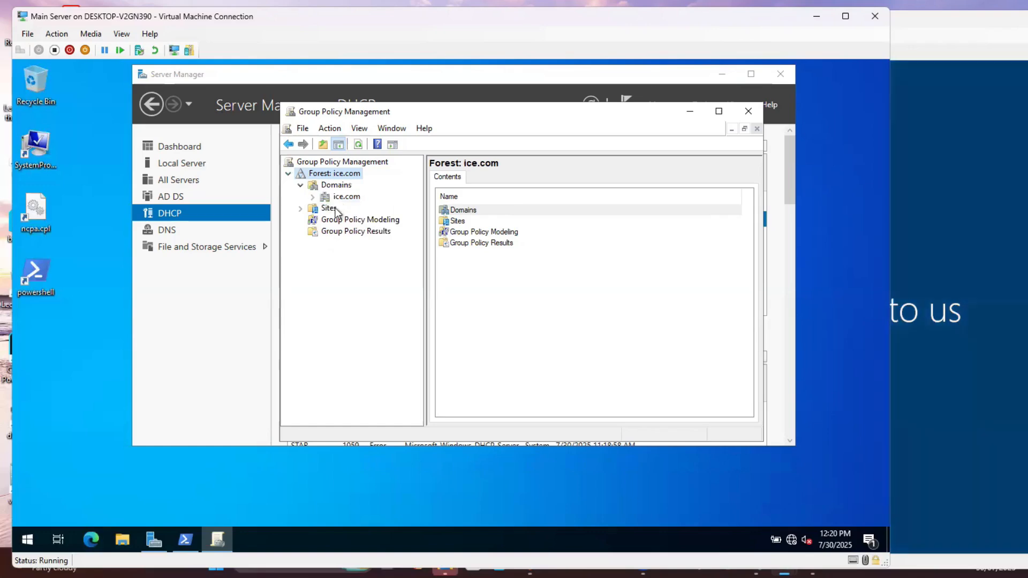
pyautogui.click(345, 196)
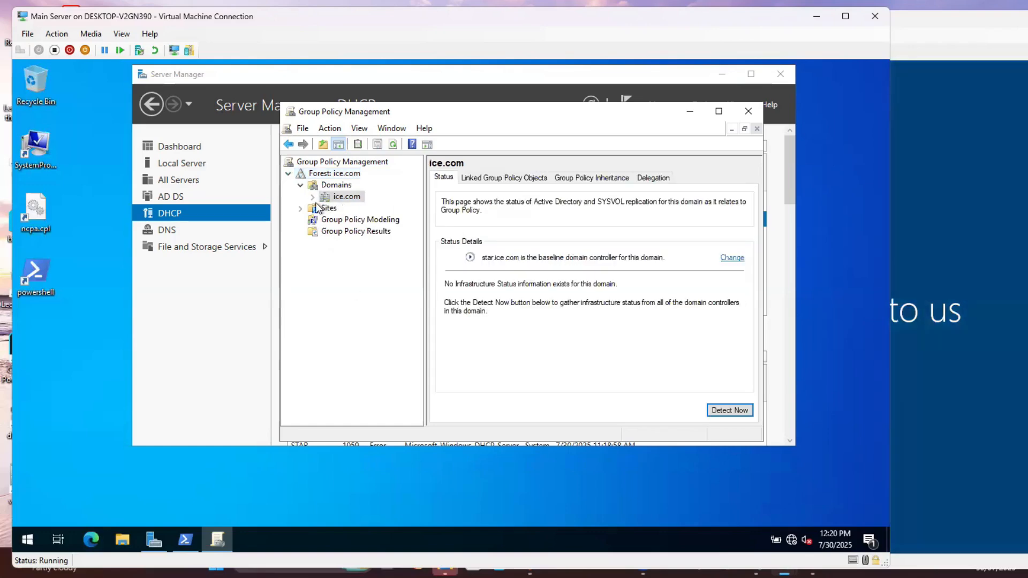
pyautogui.click(313, 197)
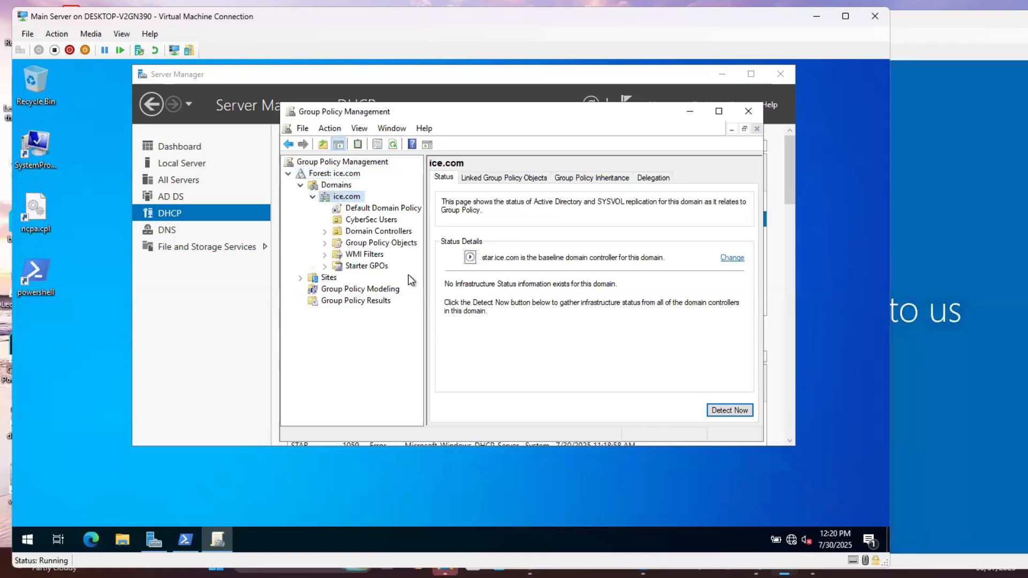
pyautogui.click(385, 220)
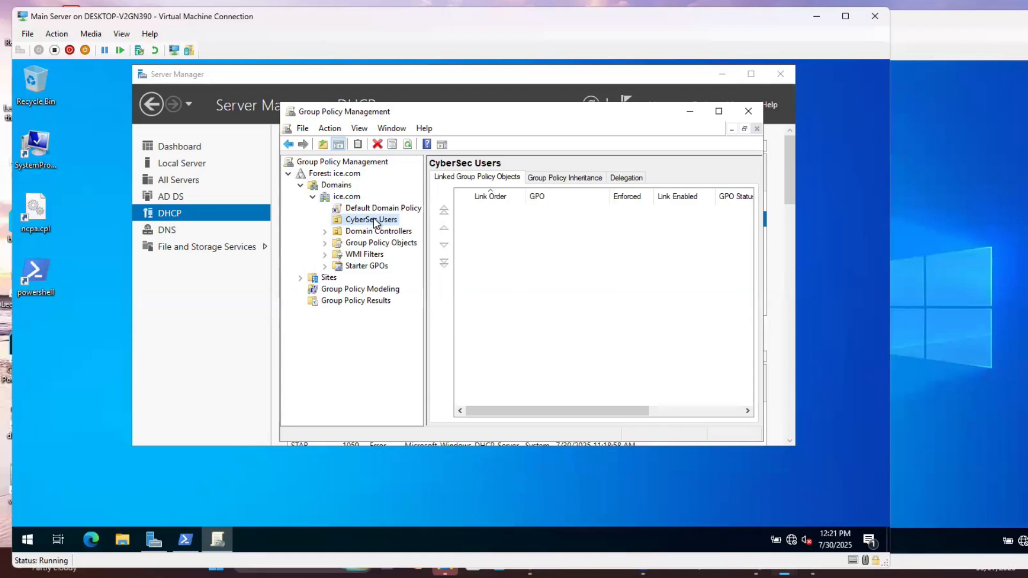
# Switch to the Client-1 virtual machine window and move it so its whole desktop is accessible.
pyautogui.click(970, 223)
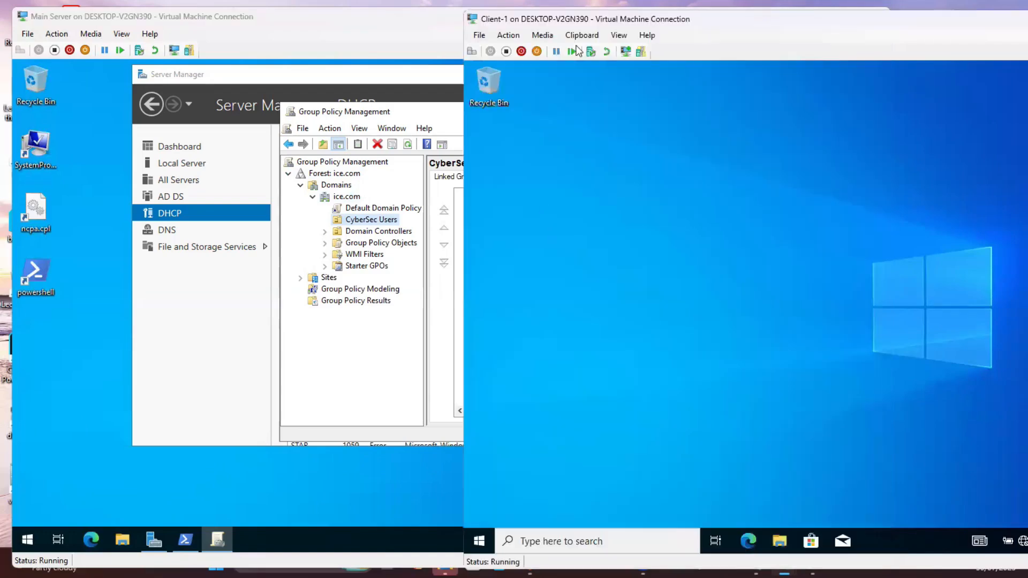
pyautogui.moveTo(769, 24); pyautogui.dragTo(688, 18)
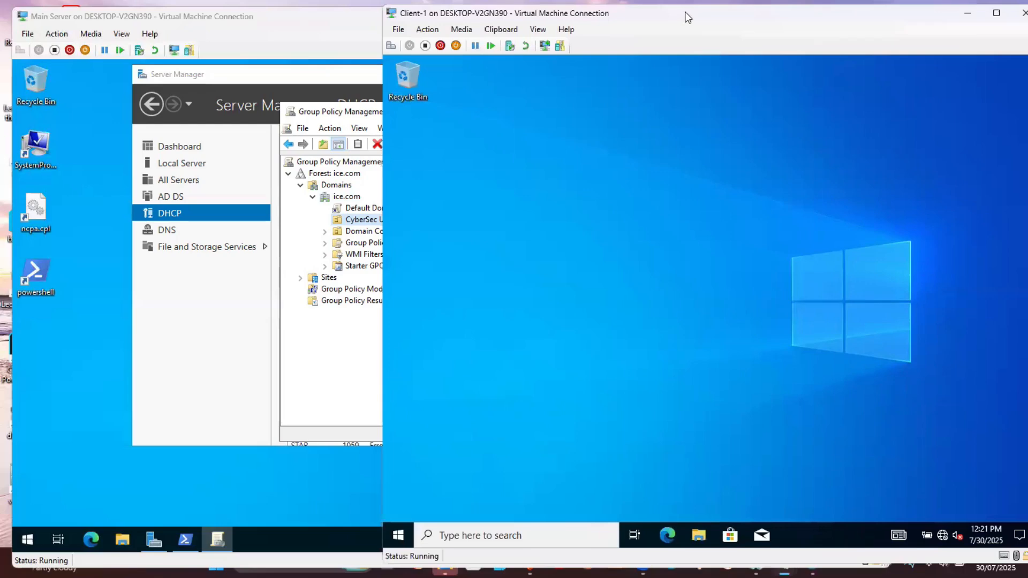
pyautogui.rightClick(500, 152)
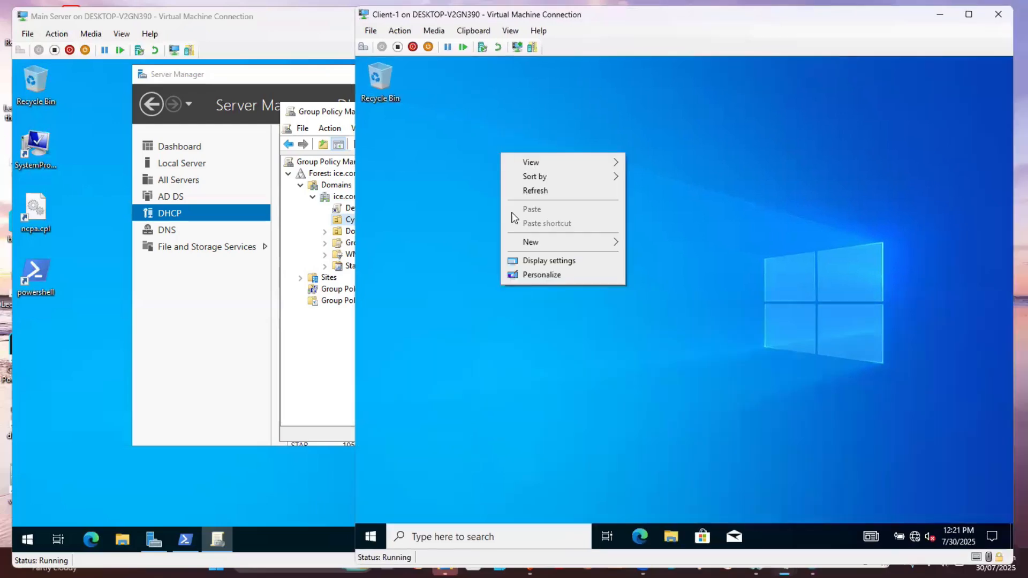
pyautogui.rightClick(413, 152)
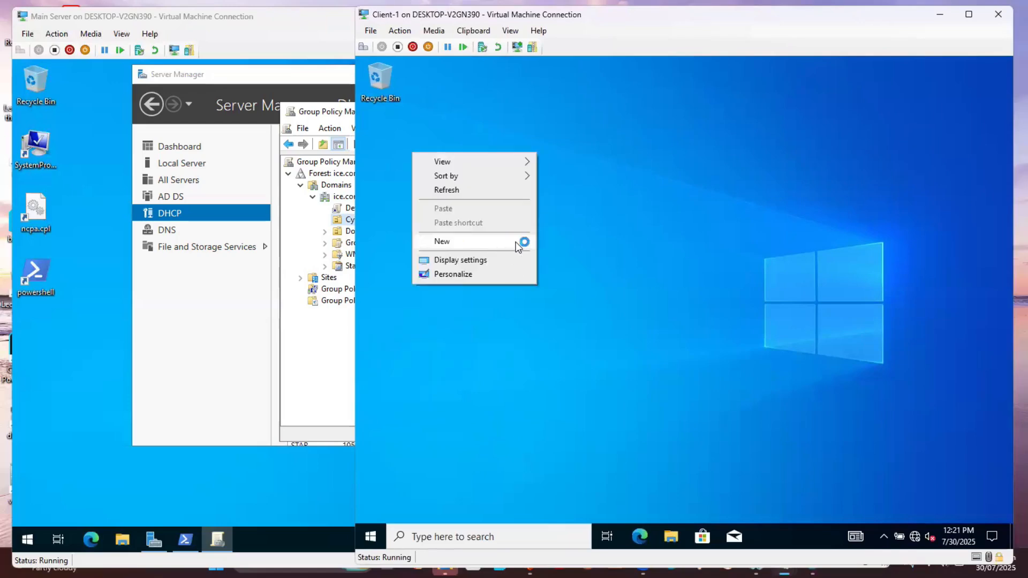
pyautogui.moveTo(518, 242)
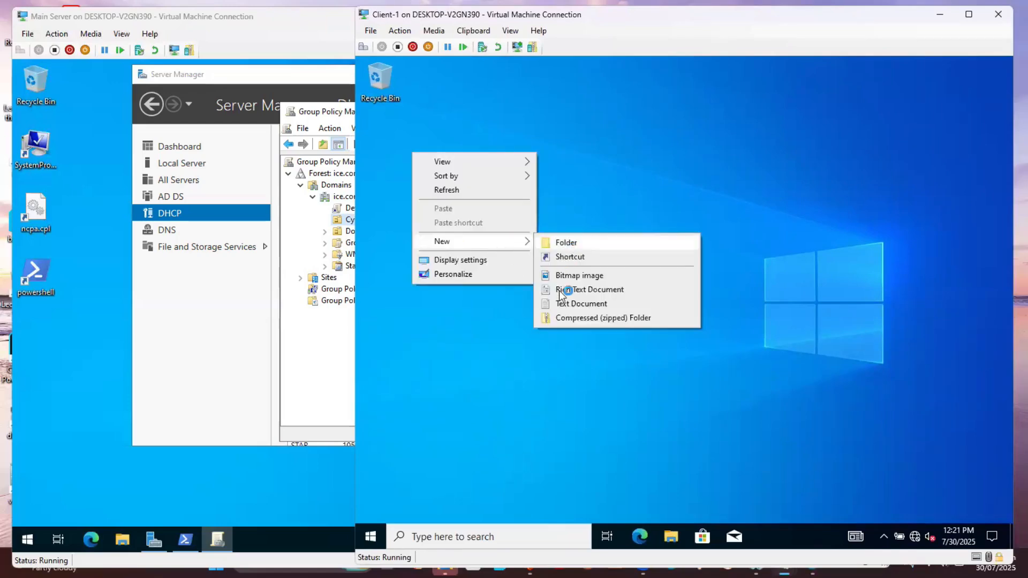
pyautogui.click(569, 256)
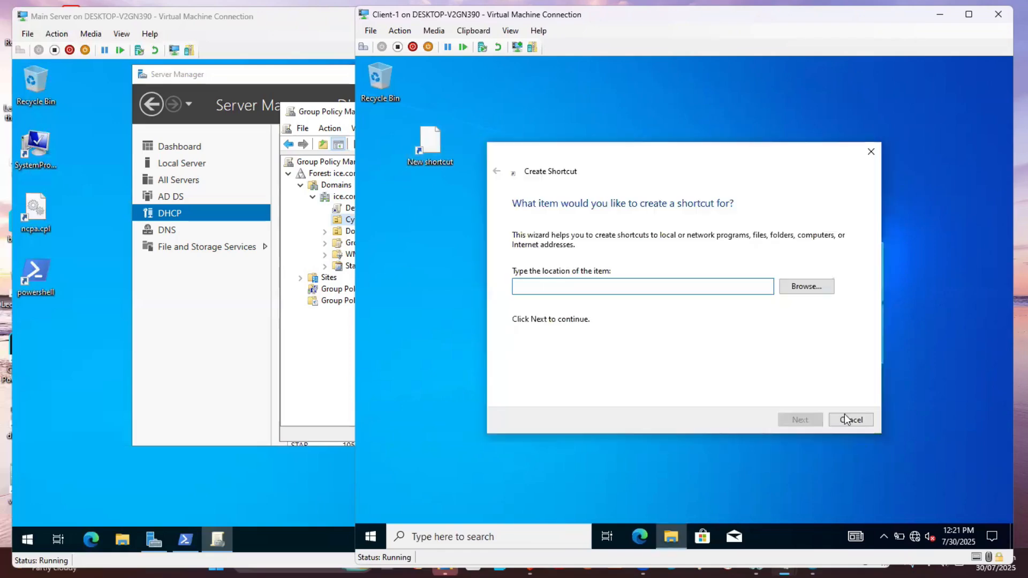
pyautogui.click(844, 415)
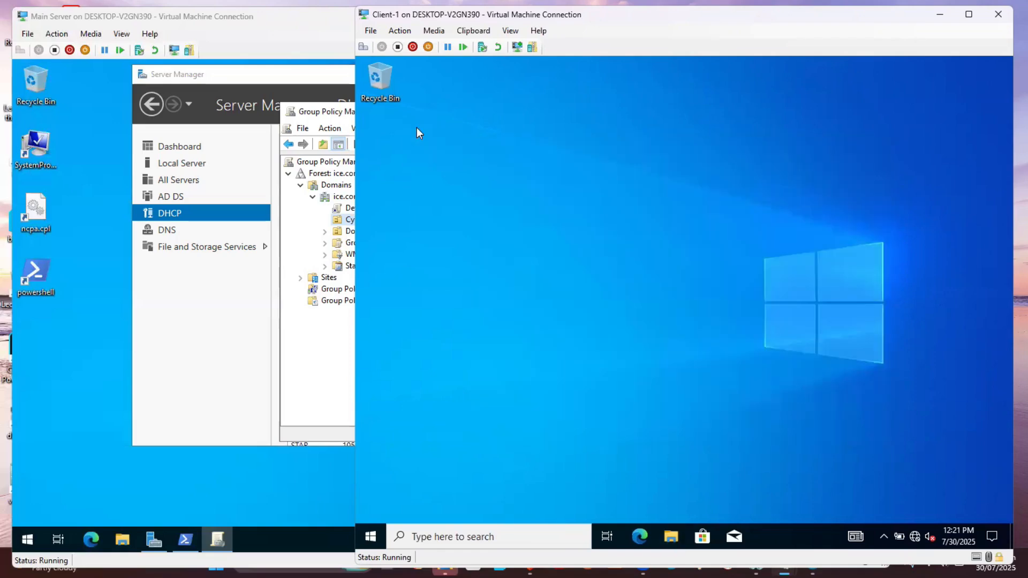
pyautogui.rightClick(454, 167)
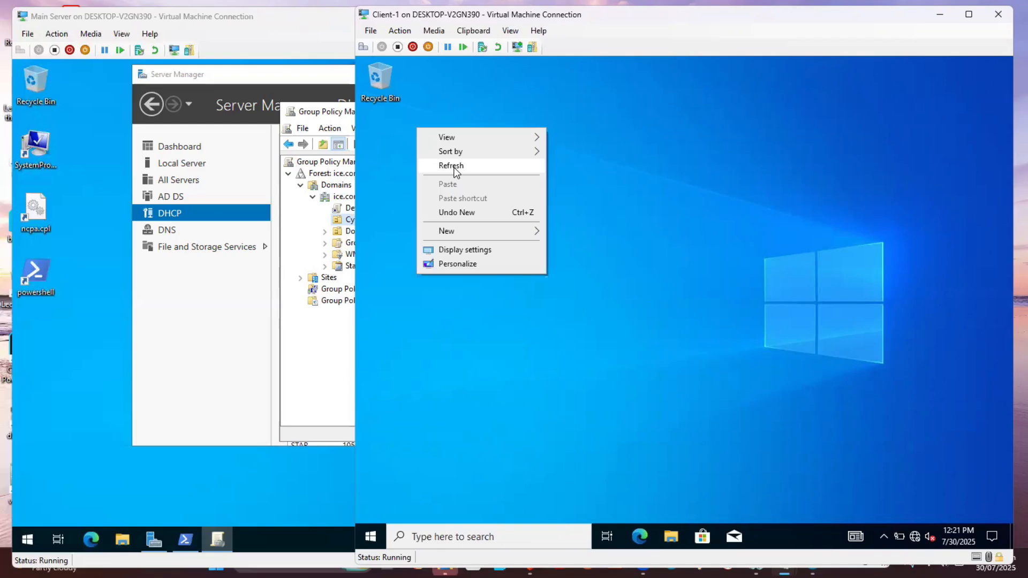
pyautogui.click(458, 161)
# Create a desktop shortcut on Client-1 for ncpa.cpl, keeping the suggested name.
pyautogui.rightClick(459, 159)
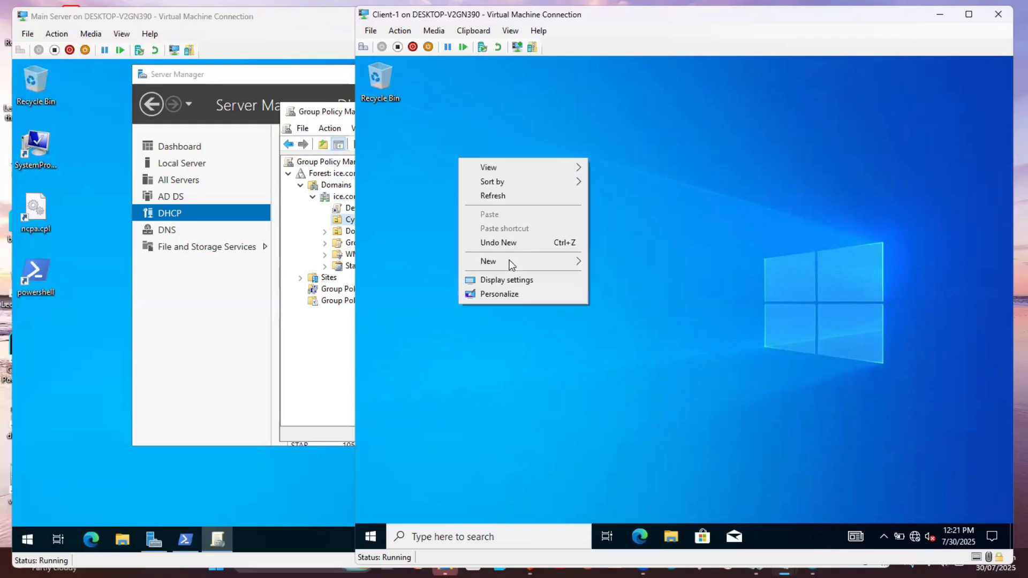
pyautogui.moveTo(510, 260)
pyautogui.click(621, 276)
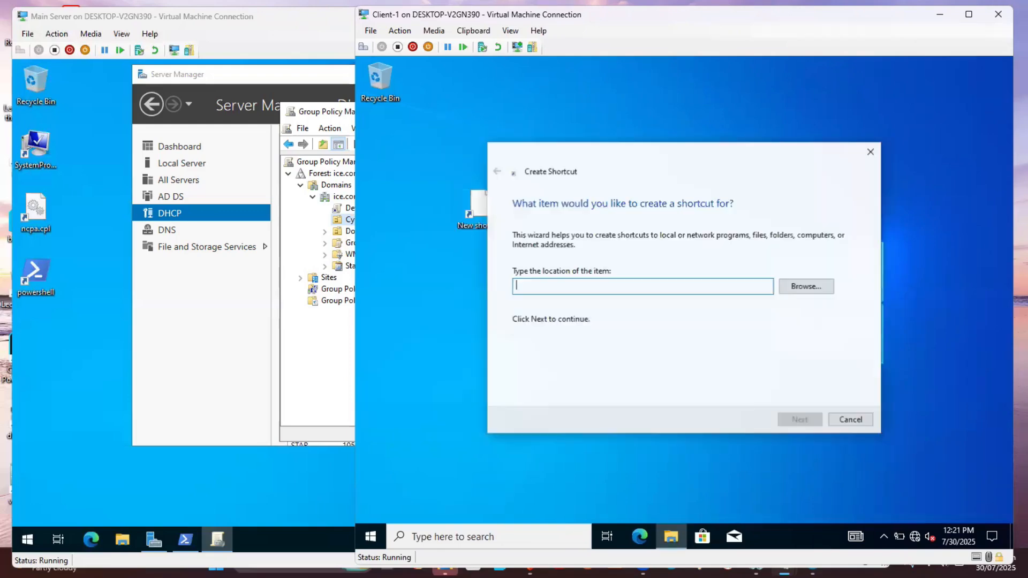
pyautogui.write('ncp')
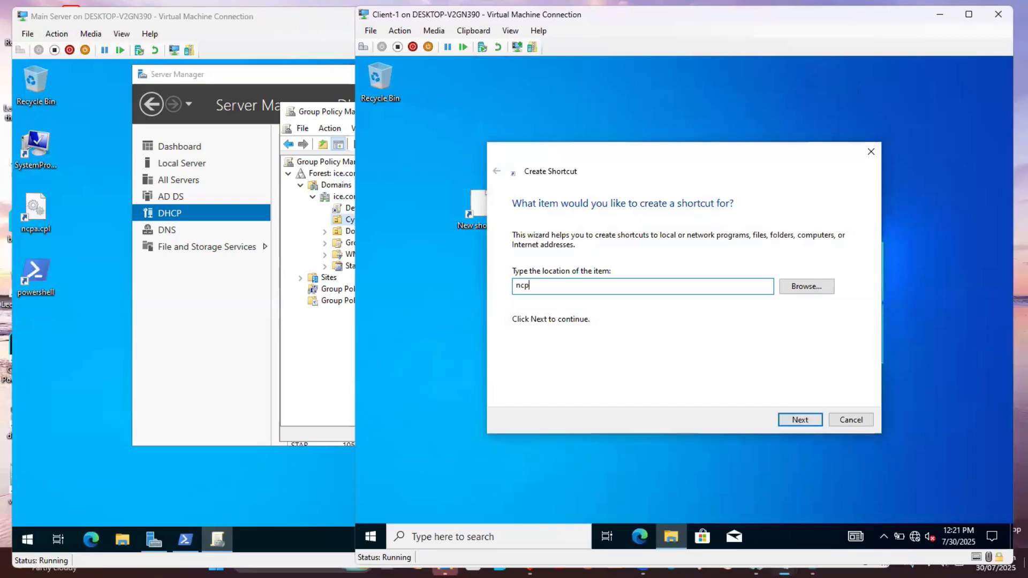
pyautogui.write('a.cpl')
pyautogui.press('Return')
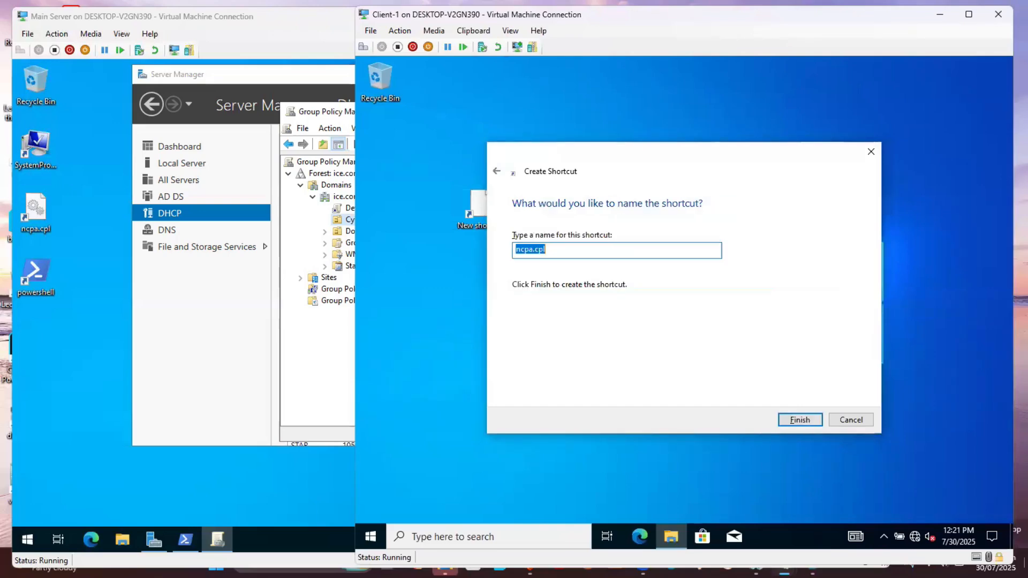
pyautogui.press('Return')
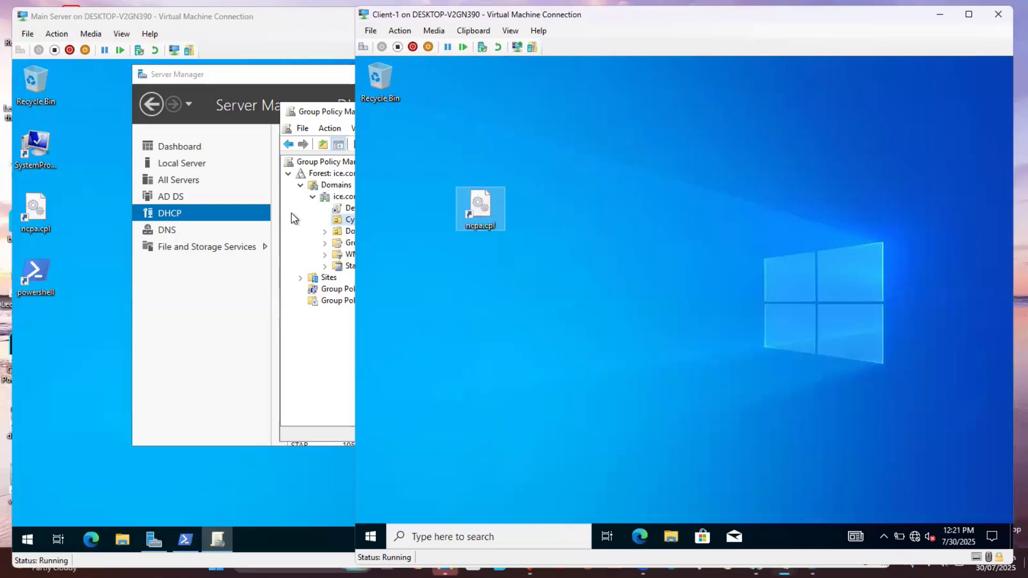
# Create a desktop shortcut on Client-1 for SystemPropertiesComputerName, keeping the suggested name.
pyautogui.rightClick(460, 201)
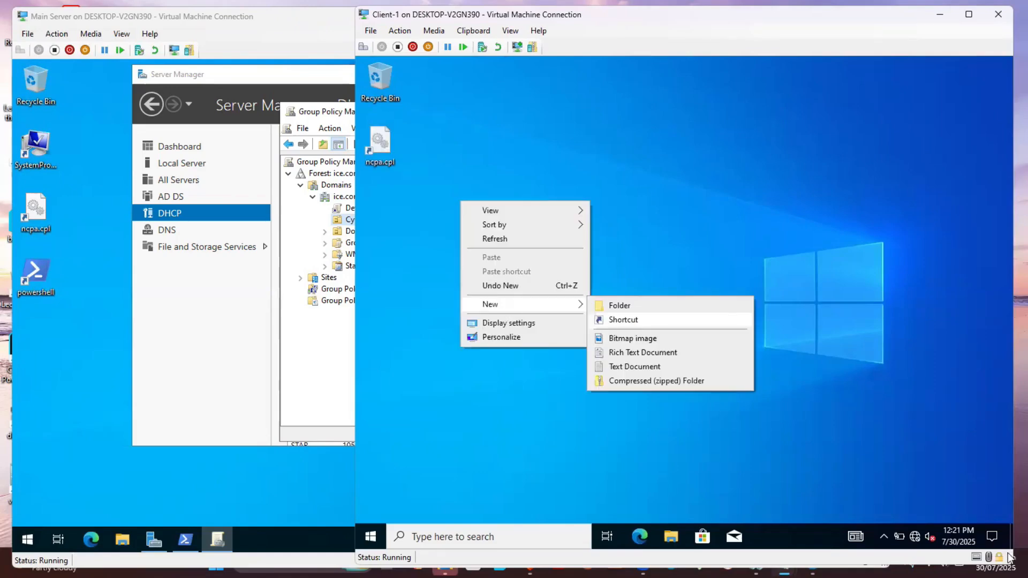
pyautogui.click(623, 320)
pyautogui.write('Sys')
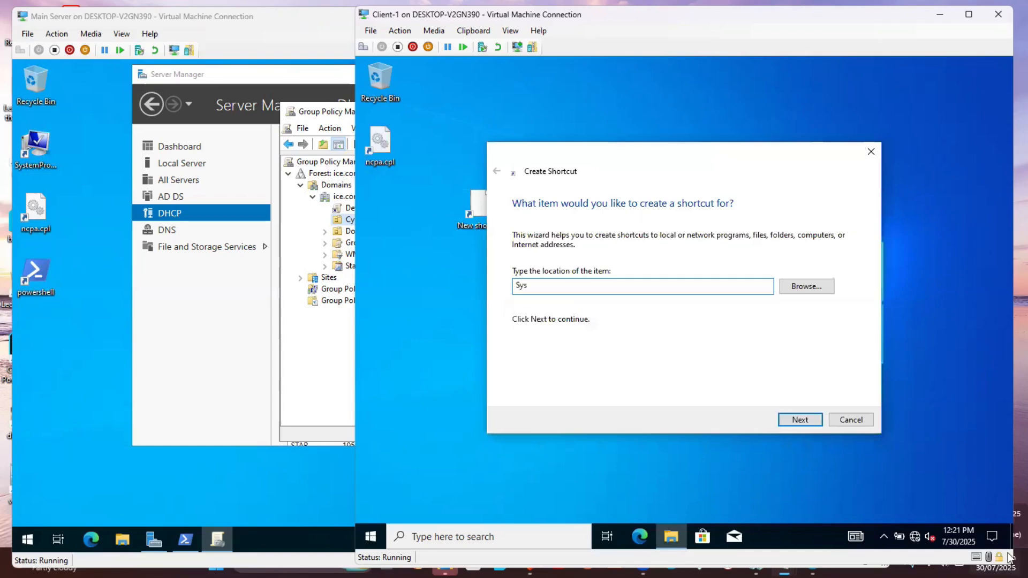
pyautogui.write('temPropertiesComputerName')
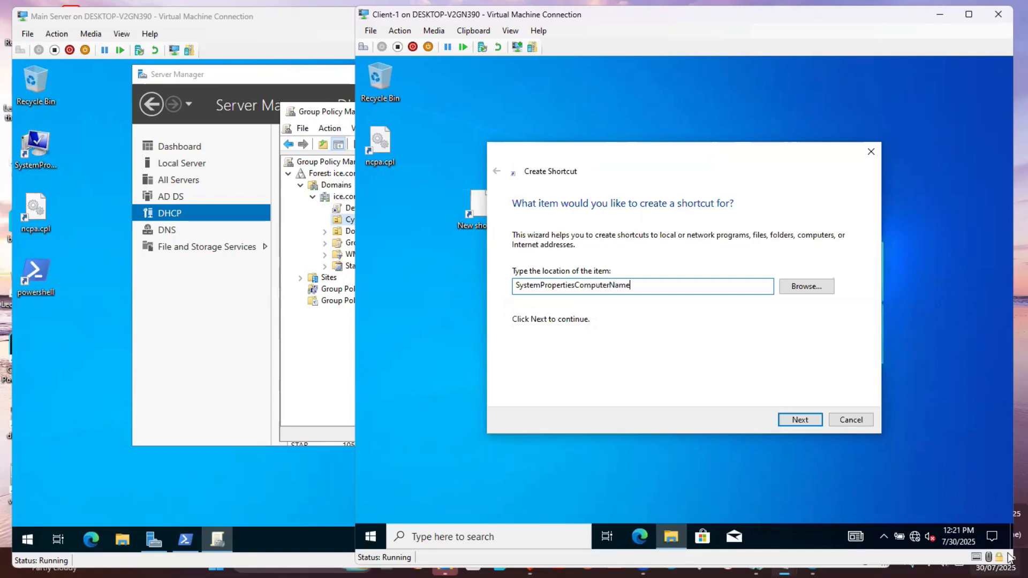
pyautogui.press('Return')
pyautogui.press('Return')
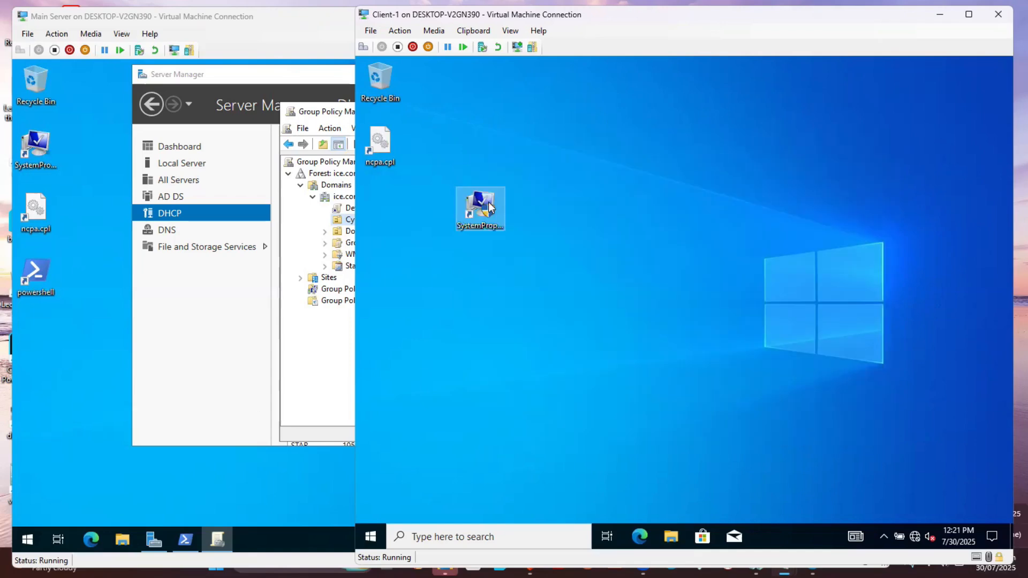
# Create a desktop shortcut on Client-1 for powershell and keep it in the column with the other icons.
pyautogui.rightClick(435, 254)
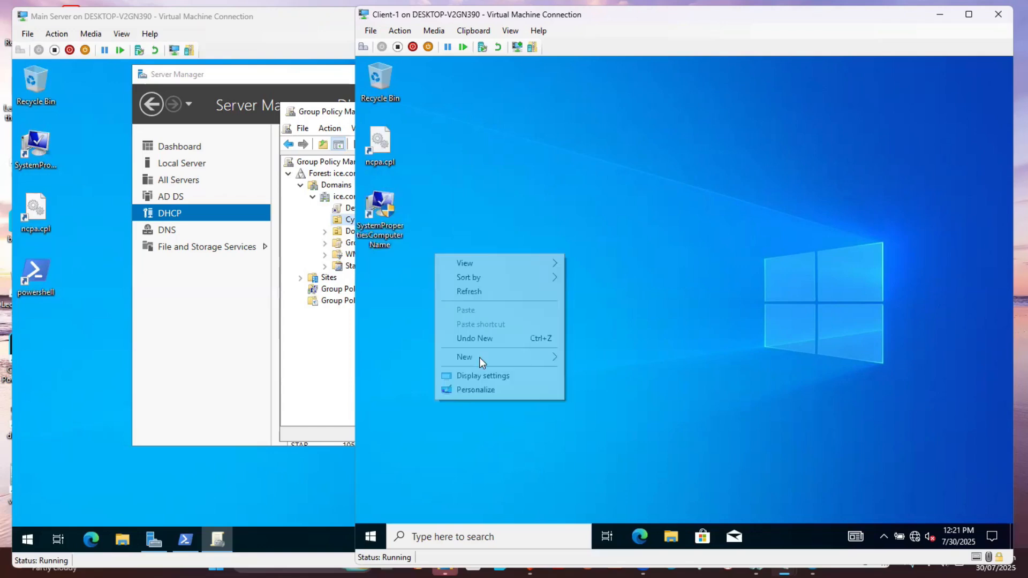
pyautogui.moveTo(535, 357)
pyautogui.click(581, 373)
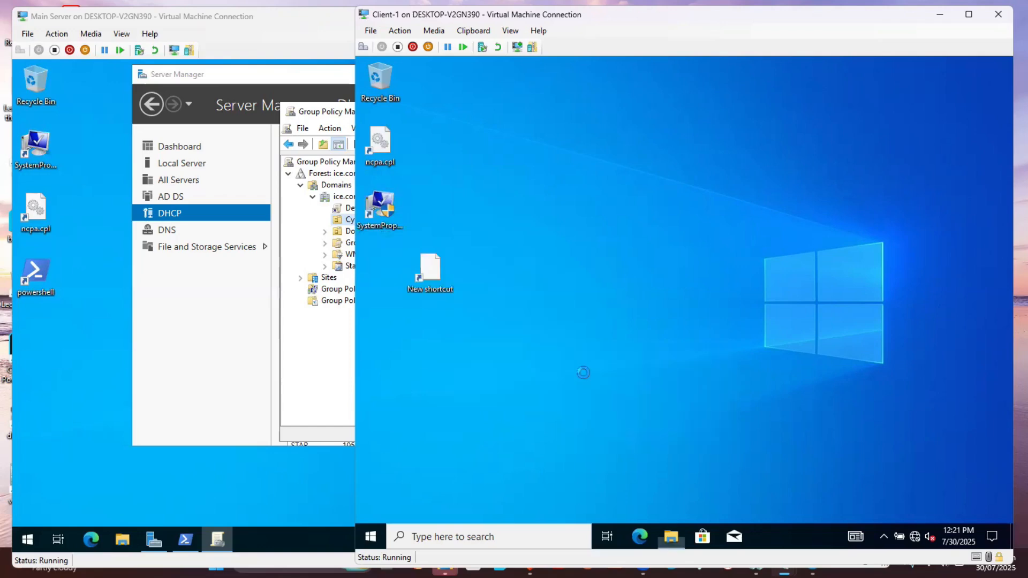
pyautogui.write('powershell')
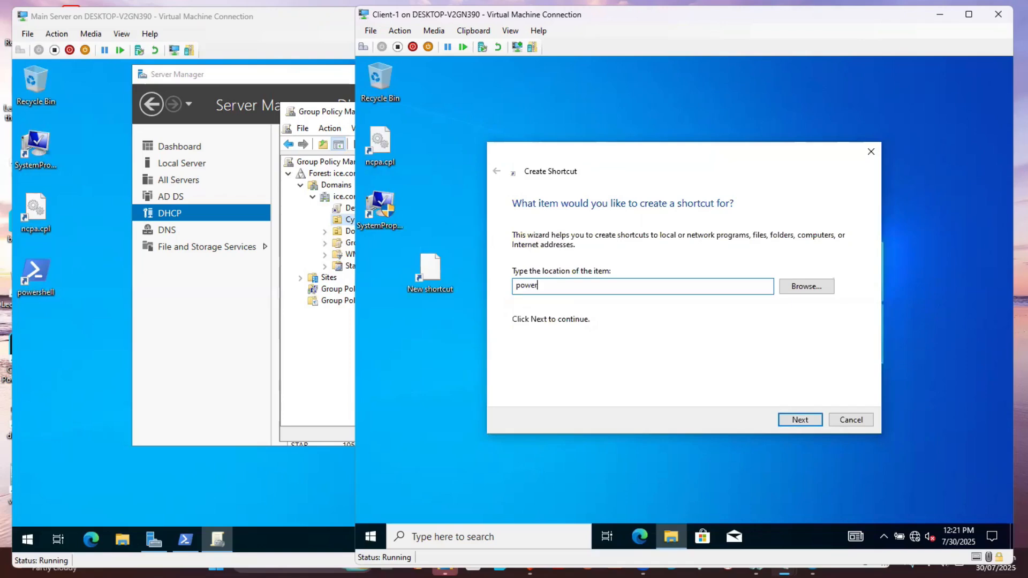
pyautogui.press('Return')
pyautogui.press('Return')
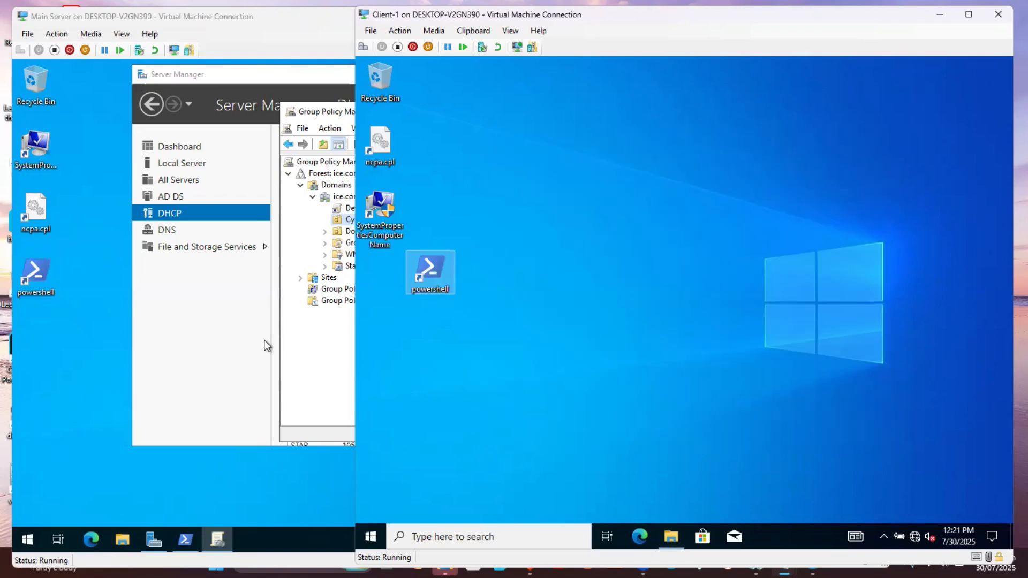
pyautogui.moveTo(391, 265); pyautogui.dragTo(392, 266)
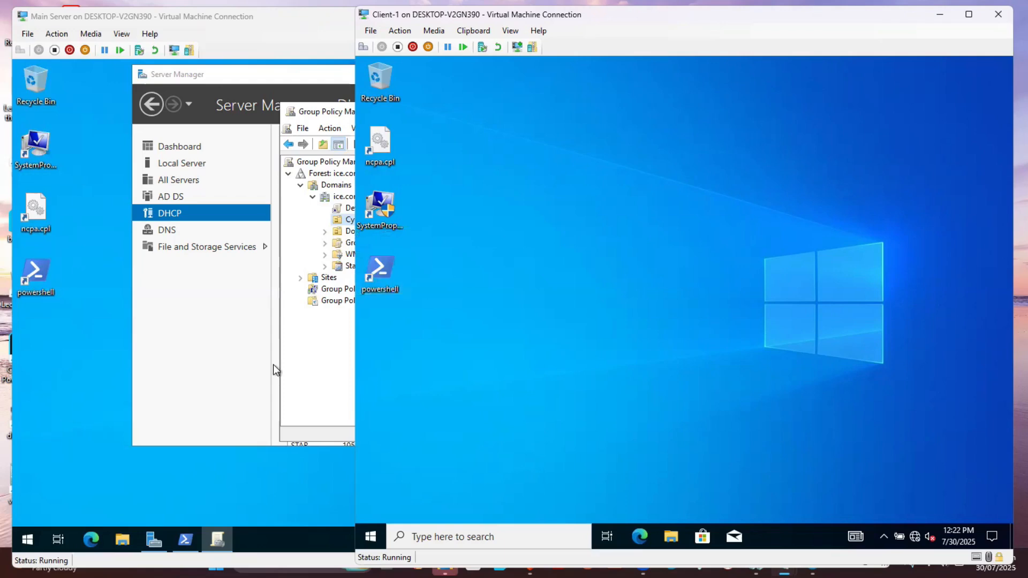
# Open the display settings on Client-1, reduce the taskbar search box to a search icon, and close Settings.
pyautogui.rightClick(525, 184)
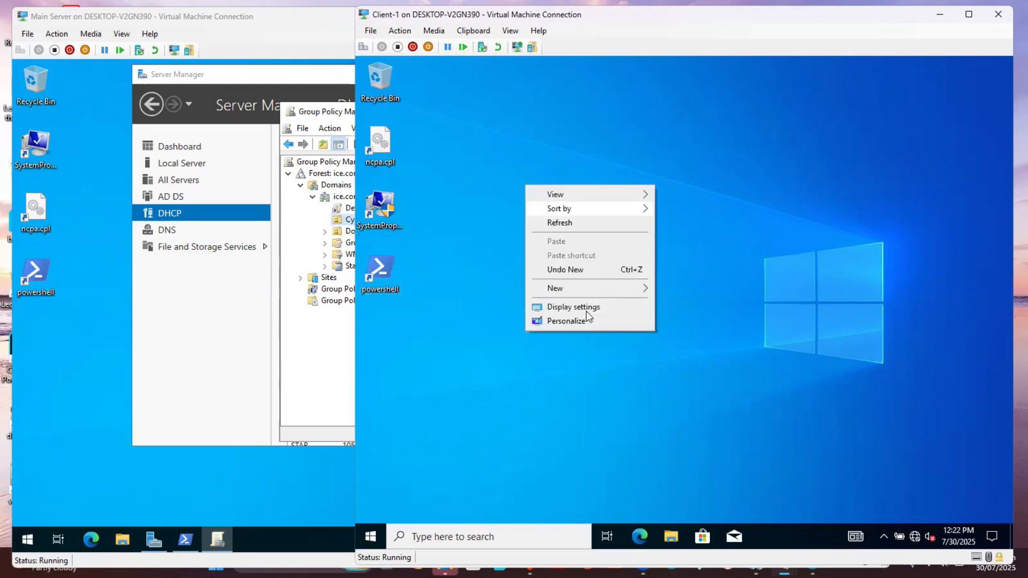
pyautogui.click(588, 307)
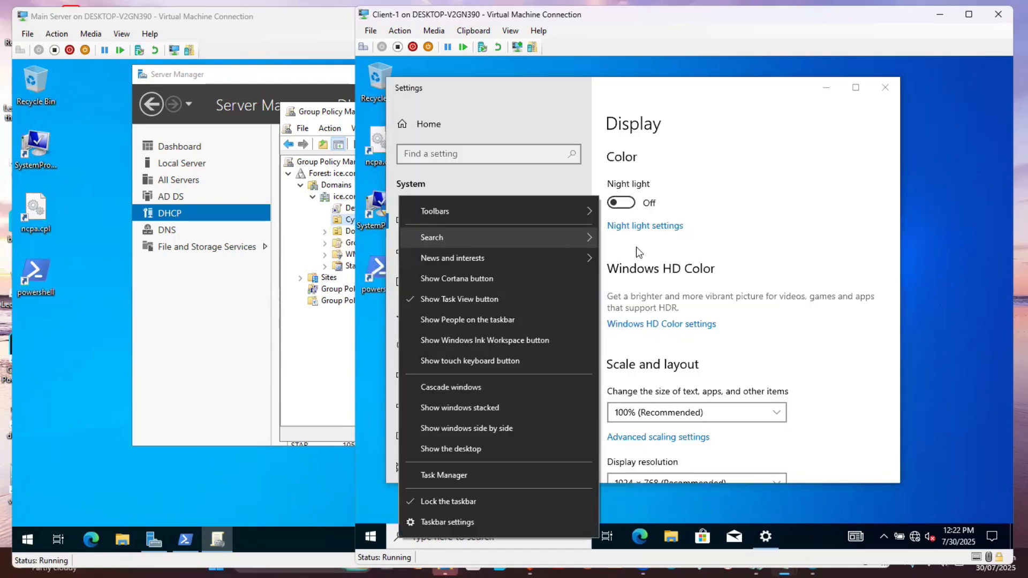
pyautogui.moveTo(441, 242)
pyautogui.click(667, 262)
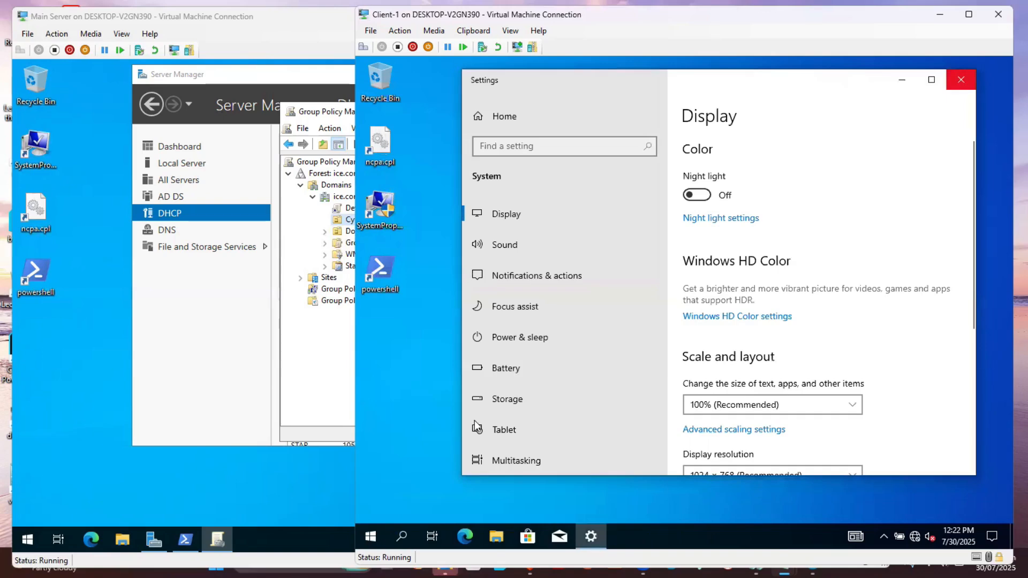
pyautogui.click(960, 81)
# Open Control Panel on Client-1, show all items as large icons, look through them, and close it.
pyautogui.press('super')
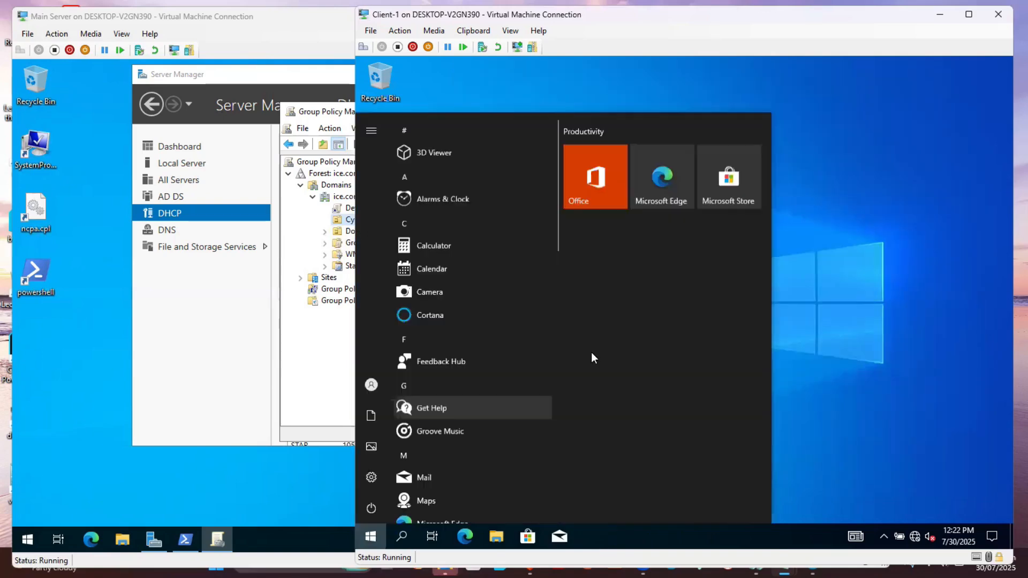
pyautogui.write('contr')
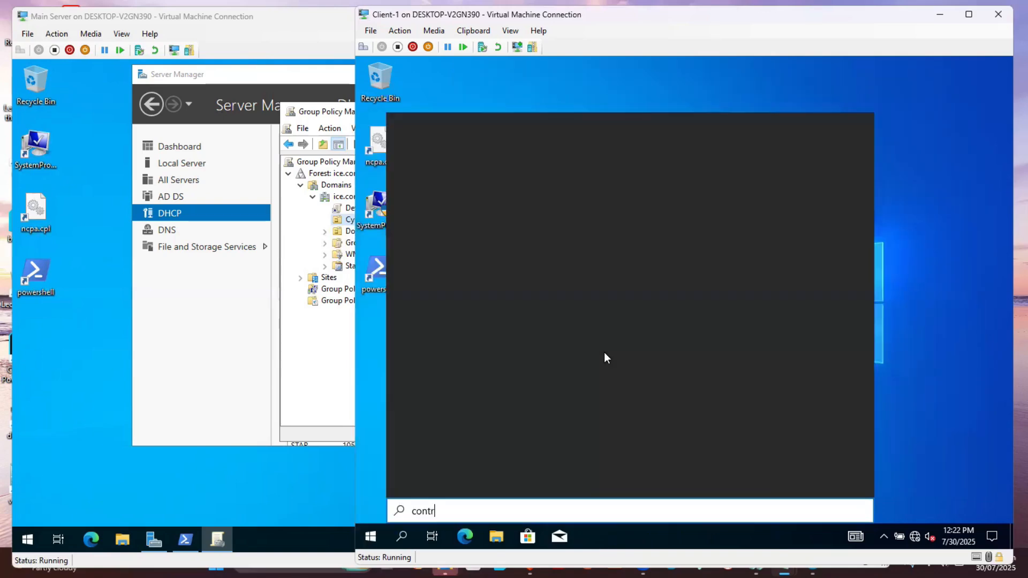
pyautogui.write('ol')
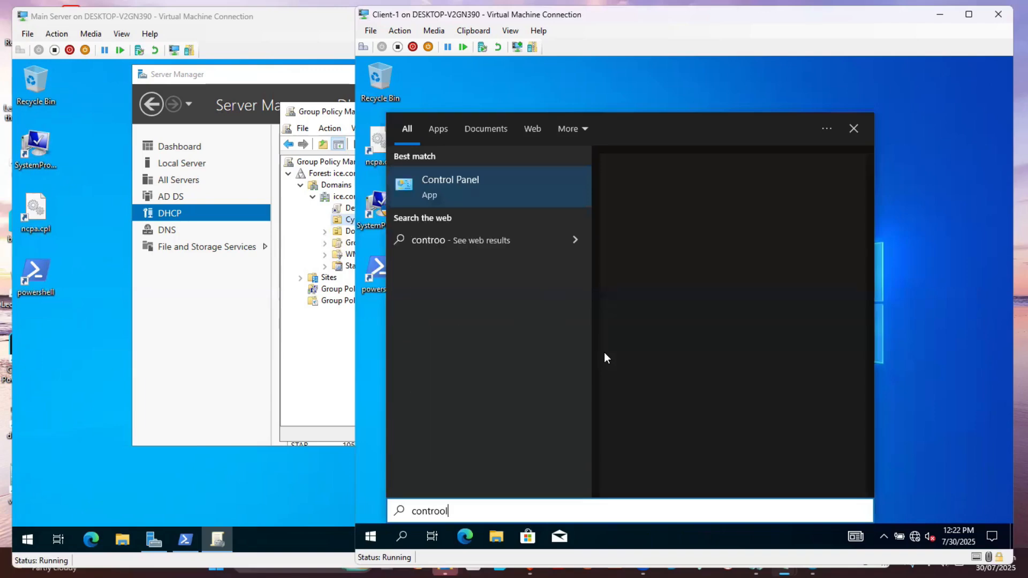
pyautogui.press('Return')
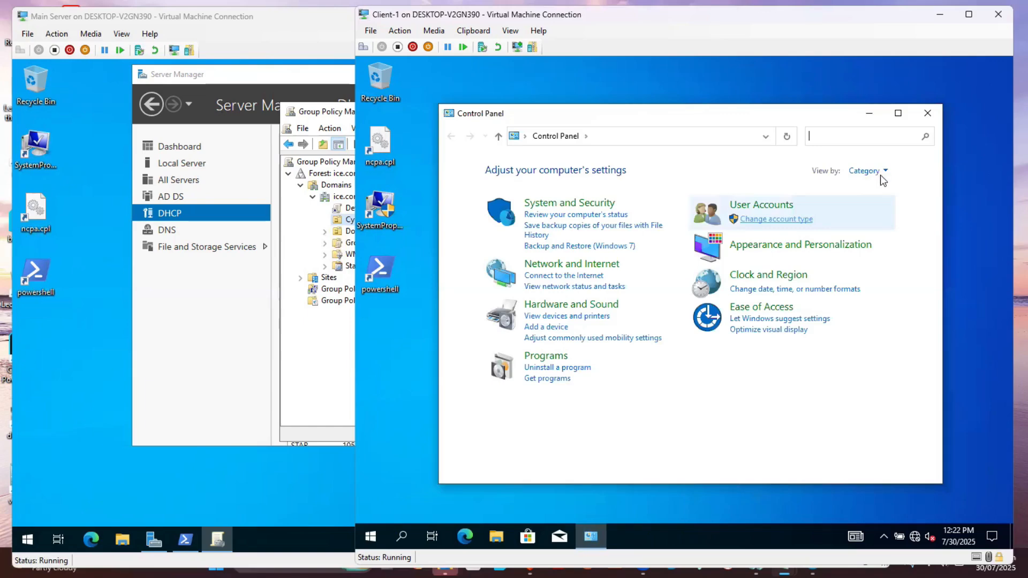
pyautogui.click(882, 170)
pyautogui.press('Return')
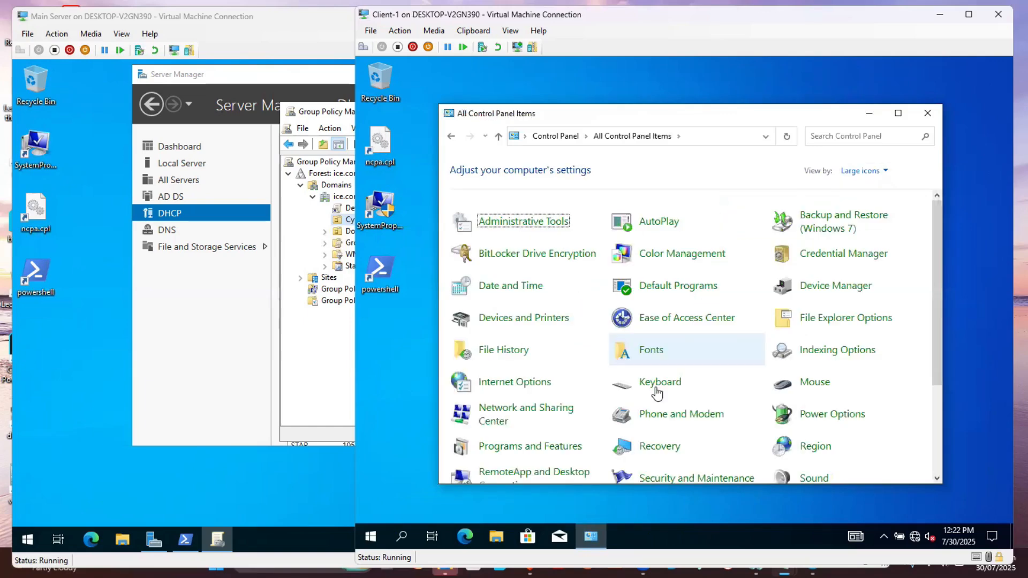
pyautogui.scroll(-3, 655, 388)
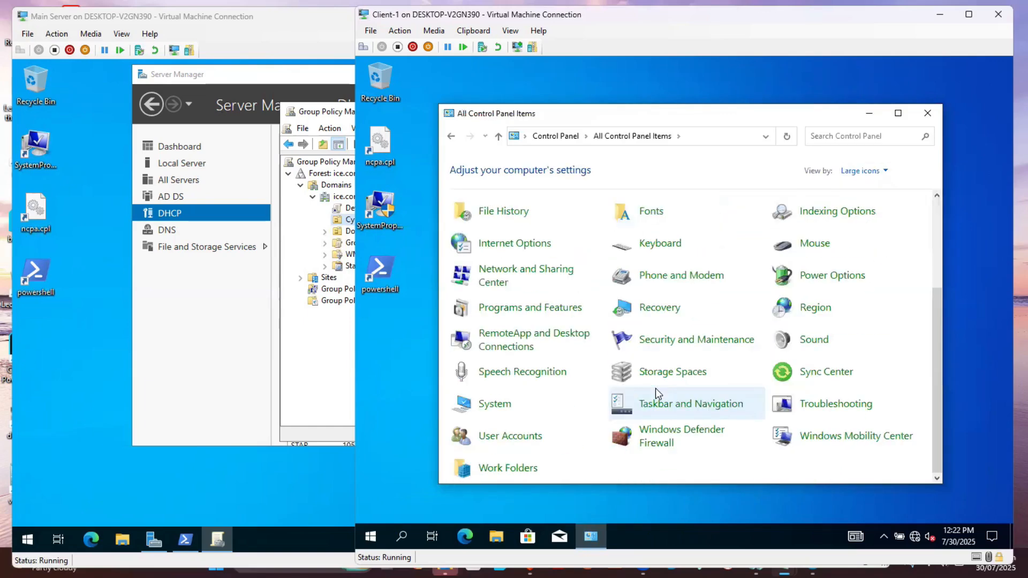
pyautogui.scroll(4, 655, 384)
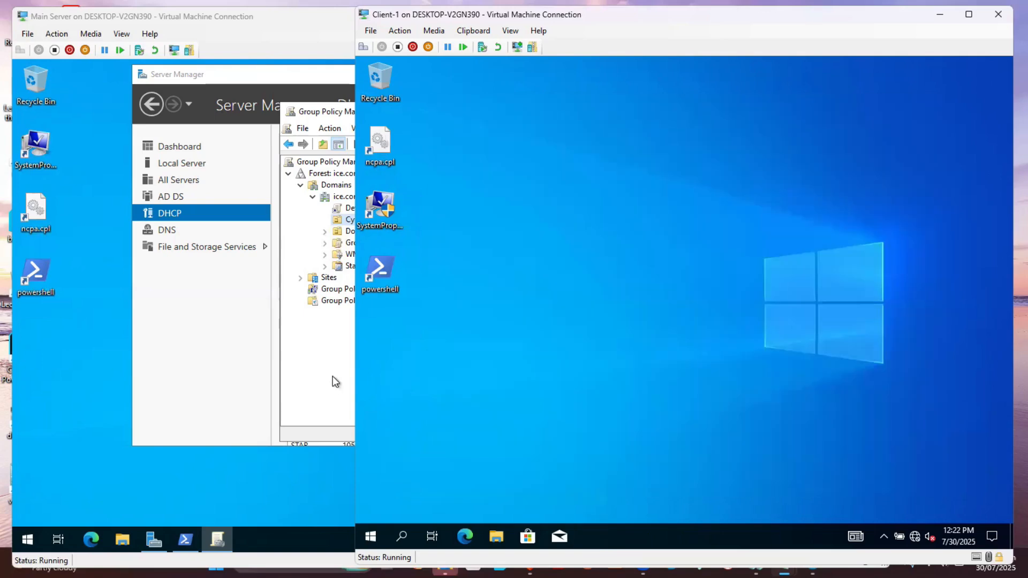
# Switch to Main Server and create a GPO named CyberSec Policy linked to the CyberSec Users OU.
pyautogui.click(332, 376)
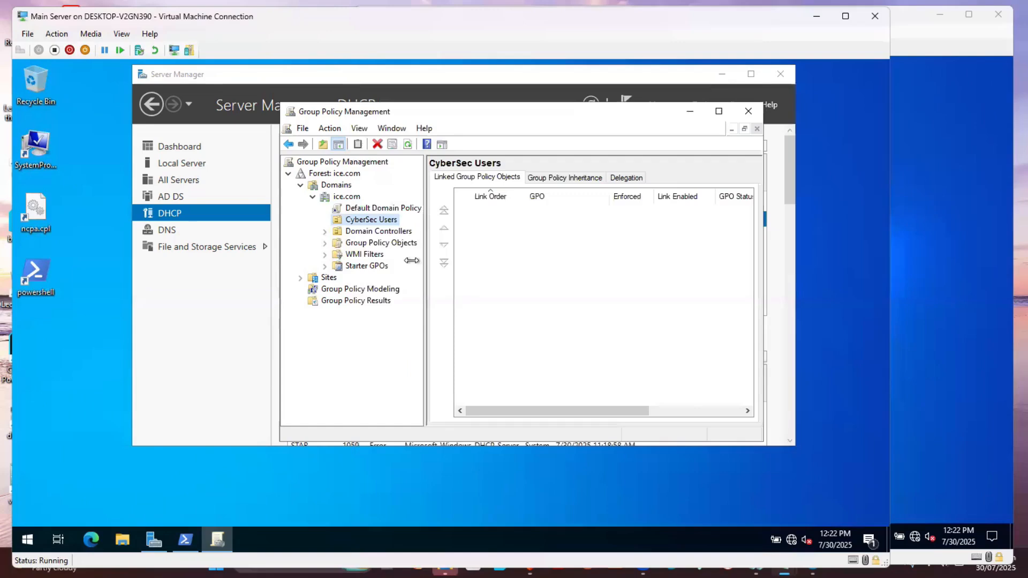
pyautogui.click(321, 197)
pyautogui.click(358, 221)
pyautogui.rightClick(357, 223)
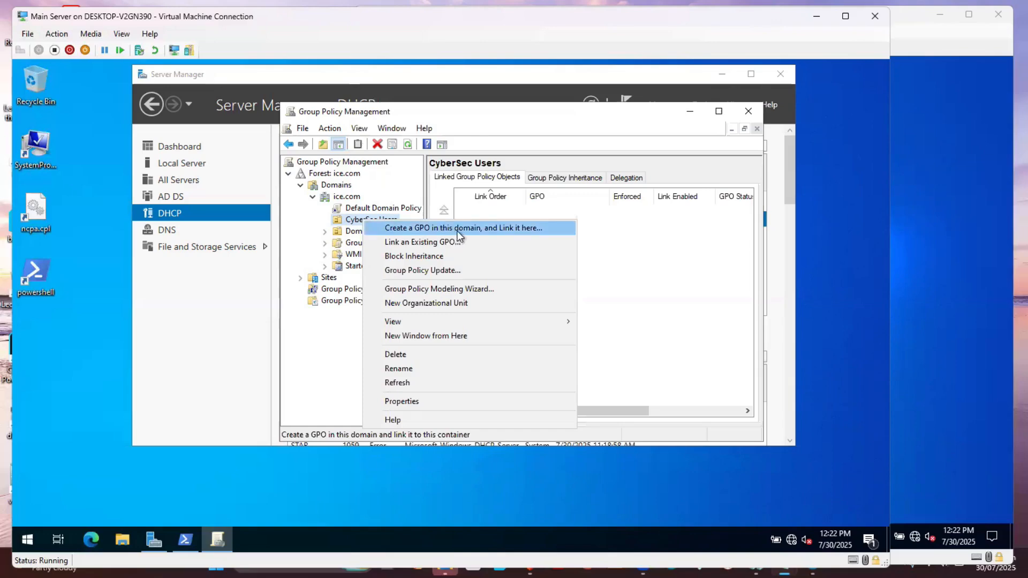
pyautogui.click(474, 229)
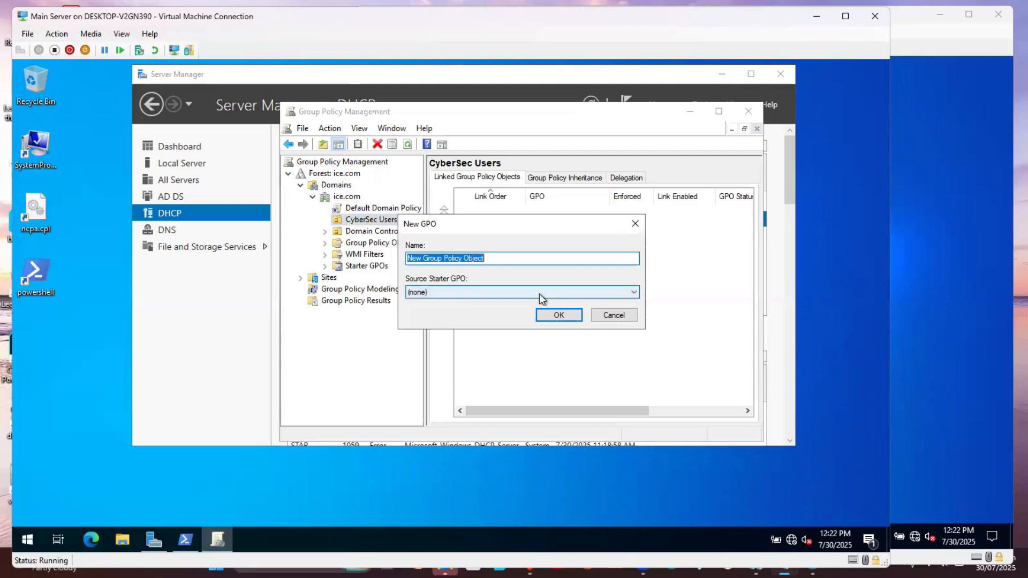
pyautogui.write('Cybe')
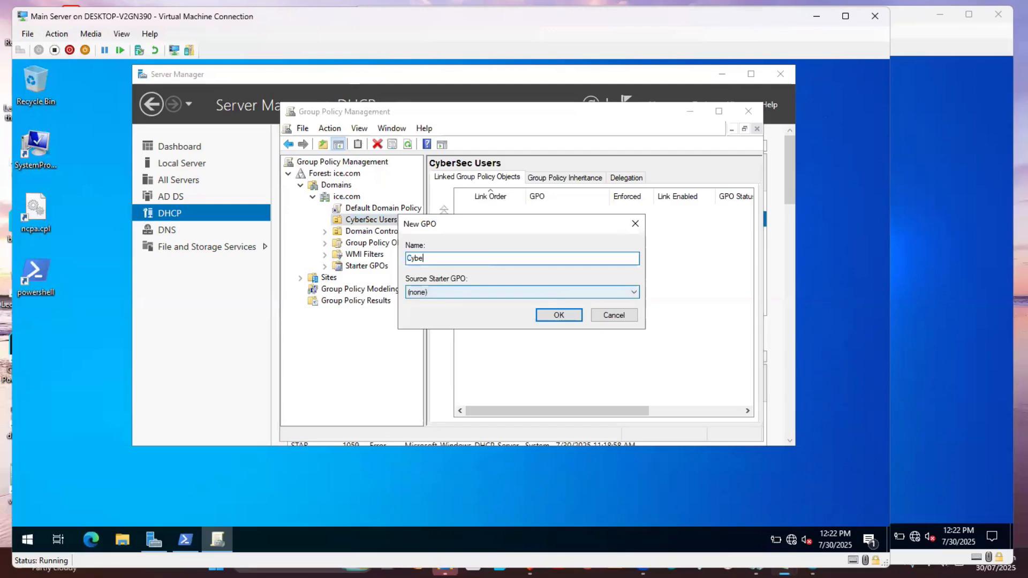
pyautogui.write('rSec Policy')
pyautogui.click(558, 310)
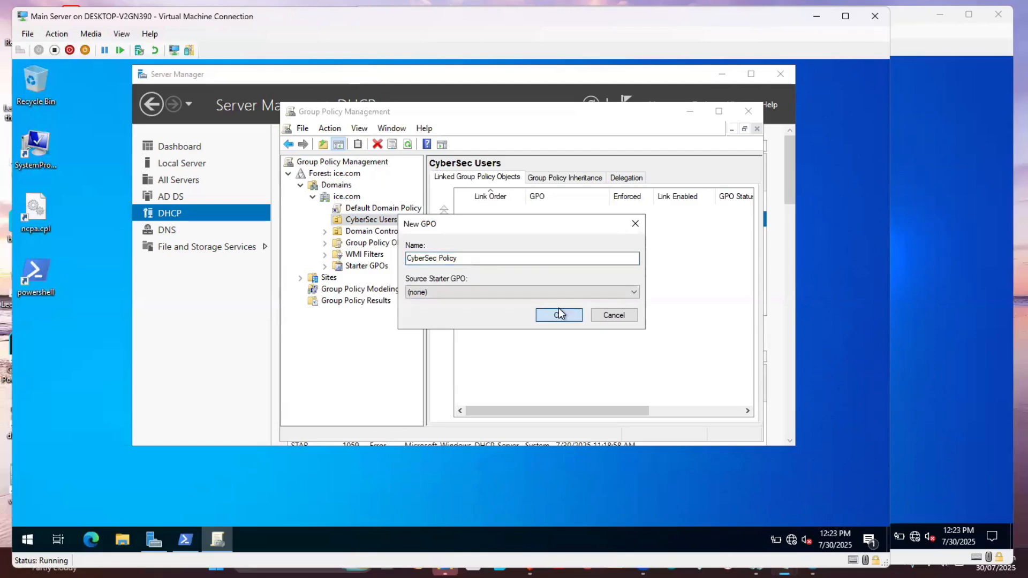
pyautogui.click(718, 115)
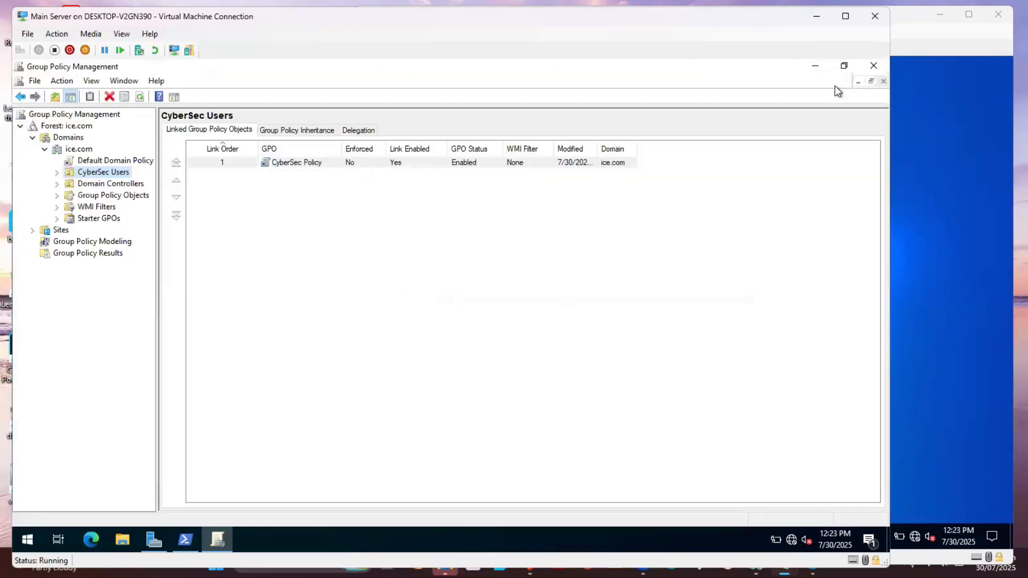
pyautogui.click(846, 69)
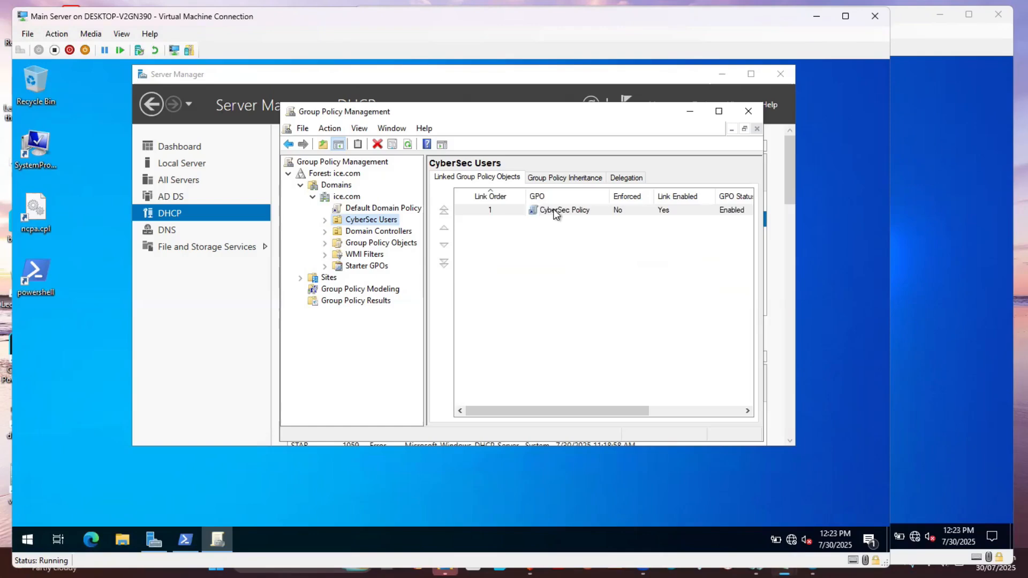
# Open the linked CyberSec Policy for editing and widen the editor's console tree.
pyautogui.rightClick(555, 213)
pyautogui.click(558, 210)
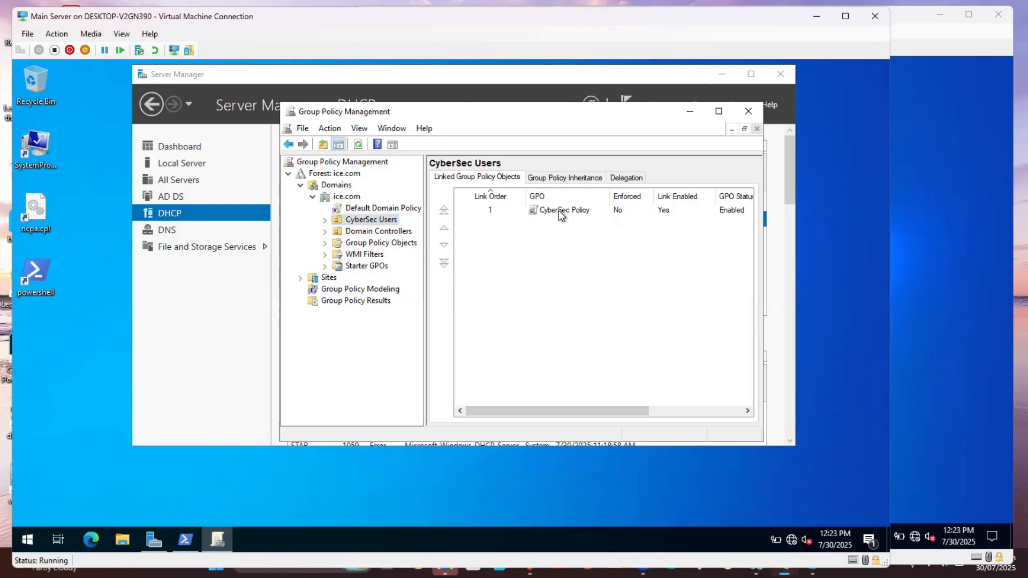
pyautogui.rightClick(561, 208)
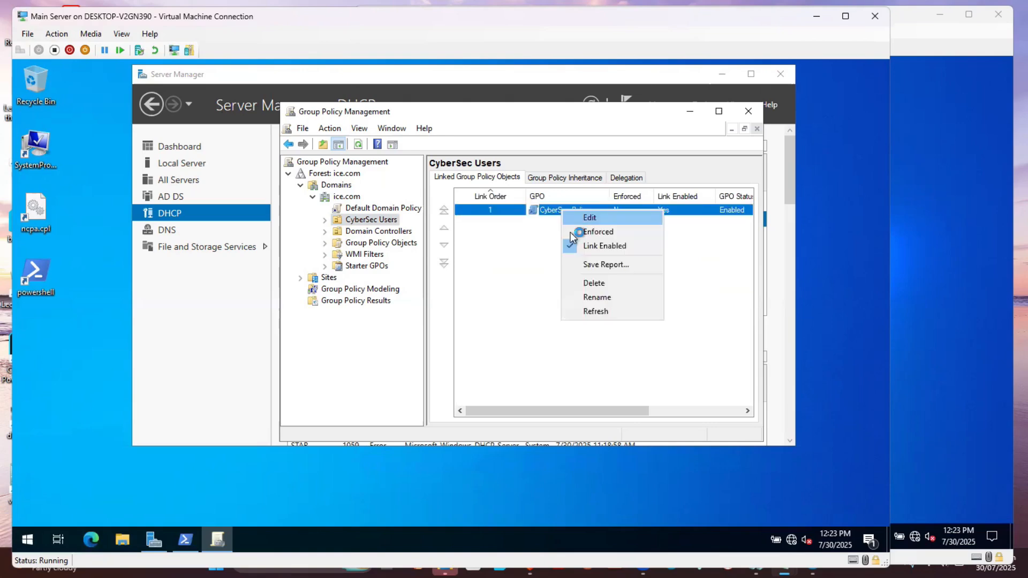
pyautogui.click(568, 215)
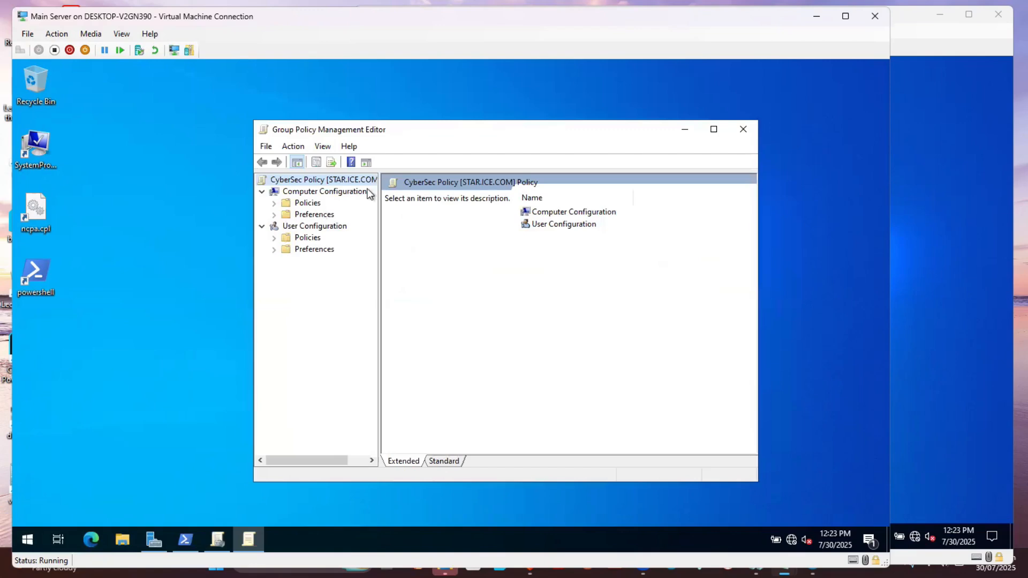
pyautogui.moveTo(382, 230); pyautogui.dragTo(435, 230)
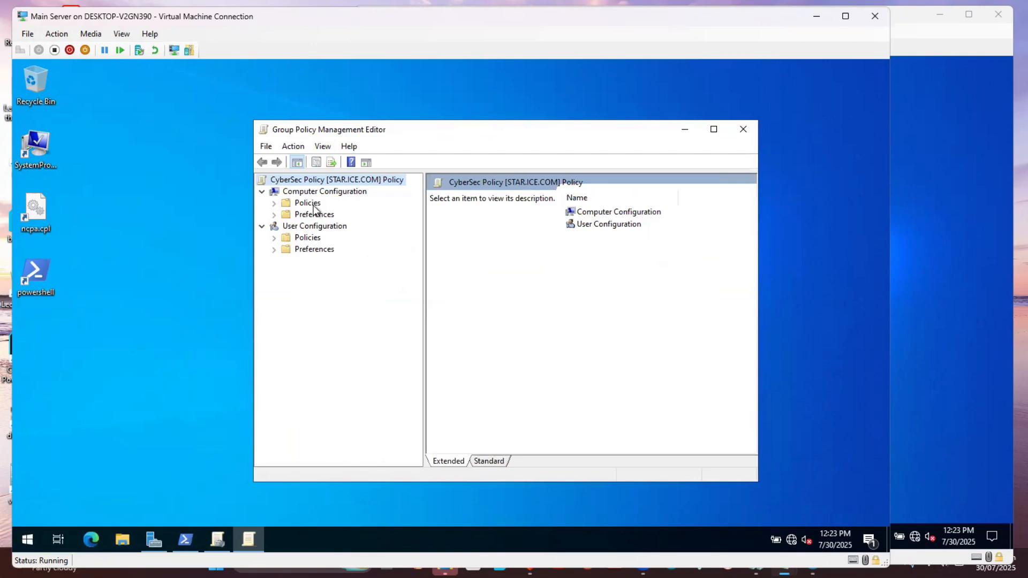
# Look into the policies under Computer Configuration, expand those under User Configuration, and select the user Administrative Templates.
pyautogui.click(306, 191)
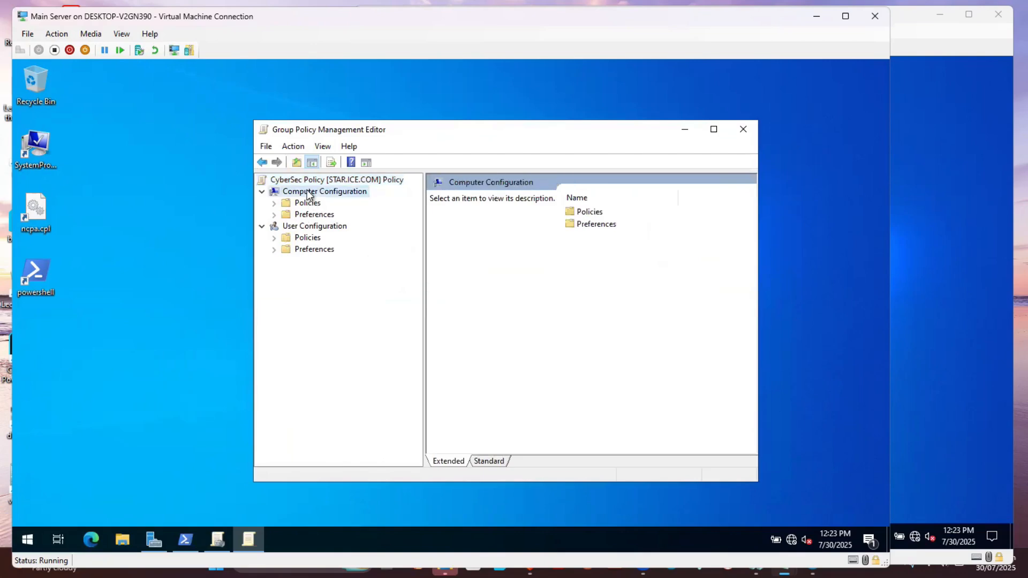
pyautogui.click(274, 203)
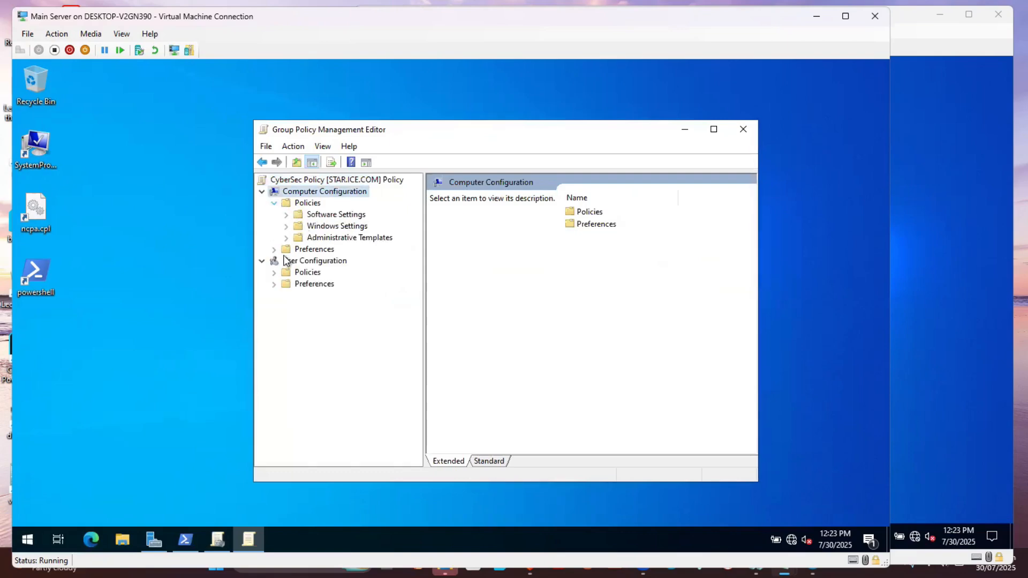
pyautogui.click(274, 204)
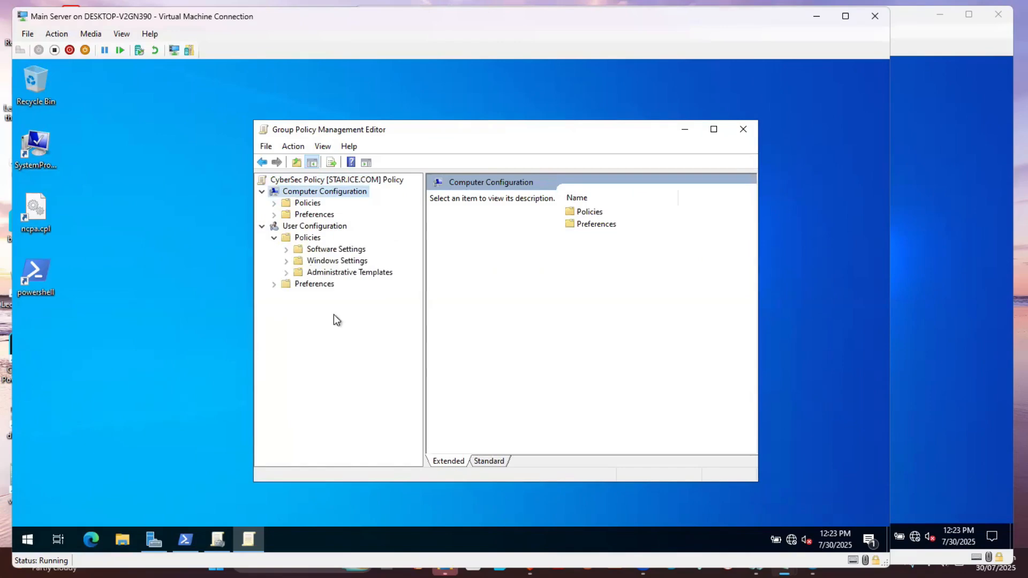
pyautogui.click(327, 261)
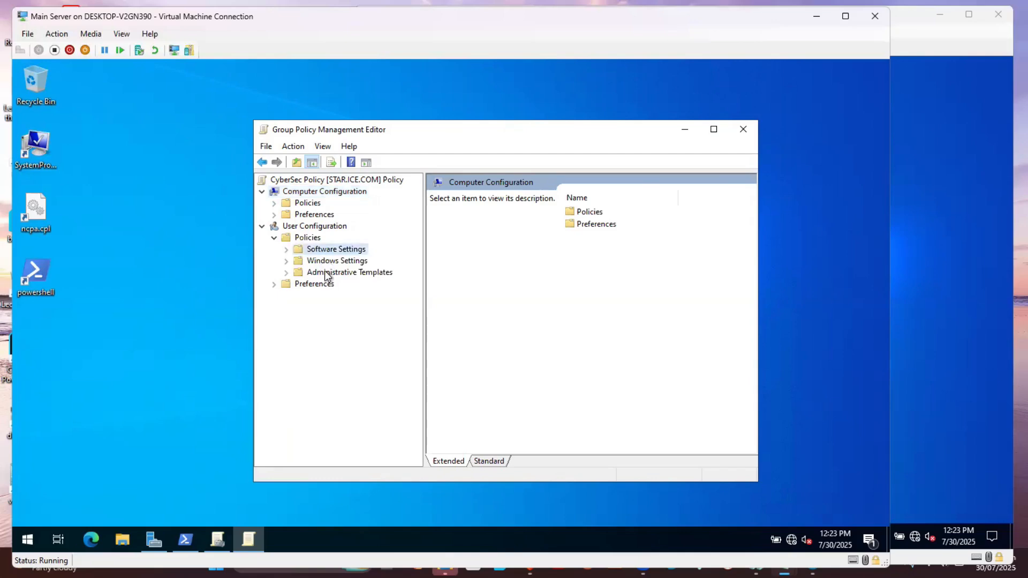
pyautogui.press('Down')
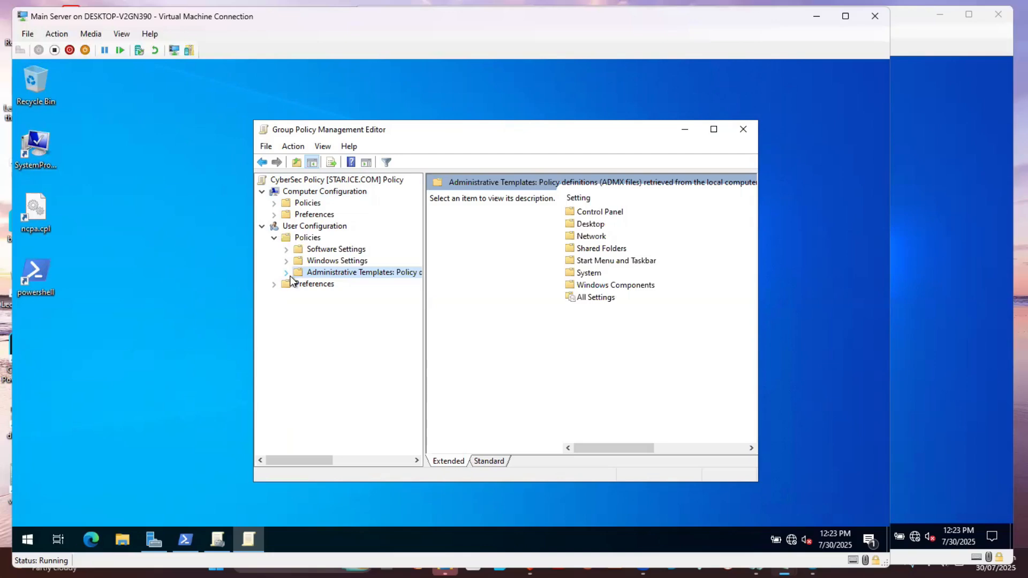
# Show the display settings on Client-1 and return to the policy editor on Main Server.
pyautogui.rightClick(925, 223)
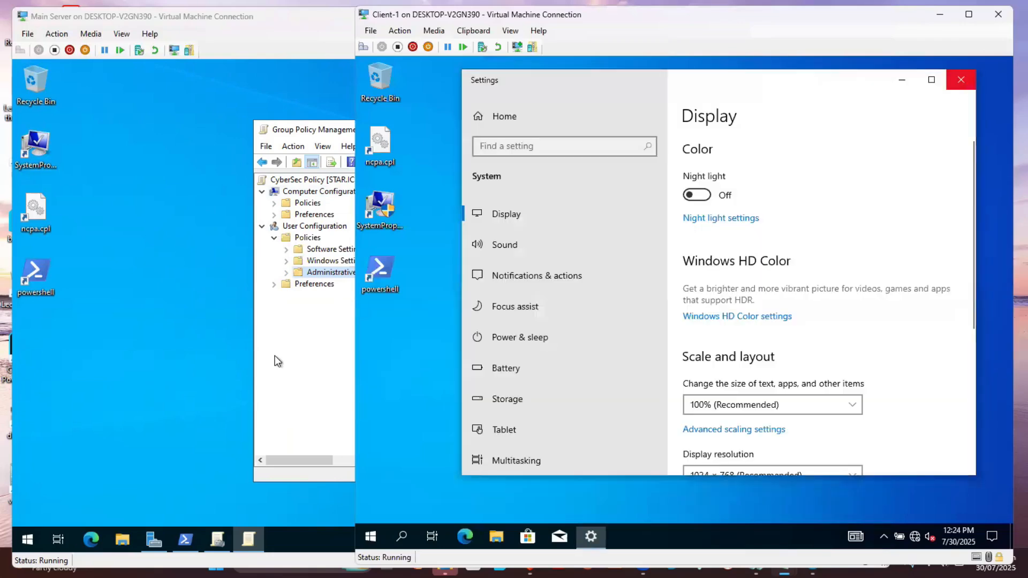
pyautogui.click(274, 356)
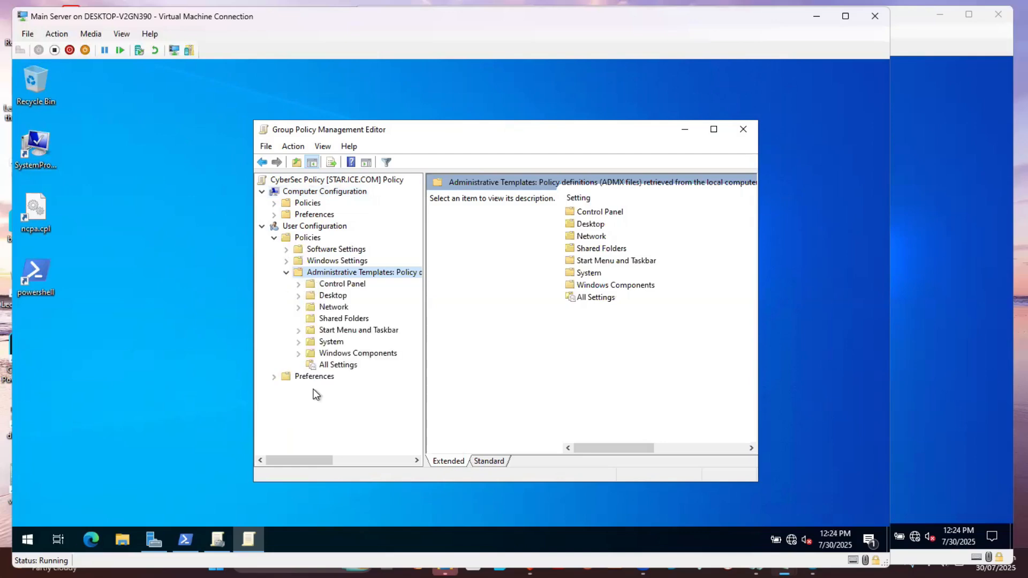
# In the user Control Panel policies, set "Prohibit access to Control Panel and PC settings" to Enabled.
pyautogui.click(336, 286)
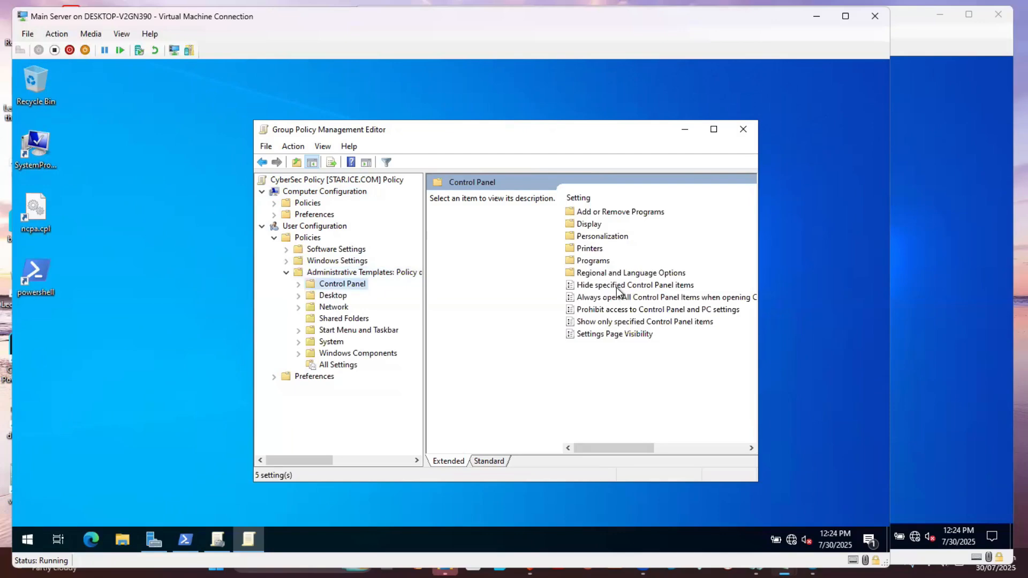
pyautogui.doubleClick(637, 312)
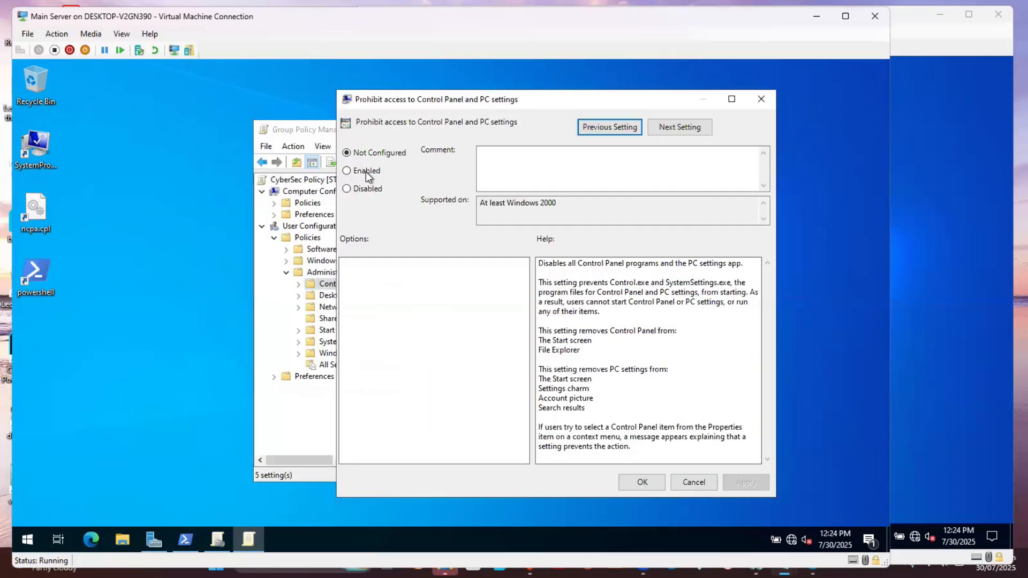
pyautogui.click(366, 172)
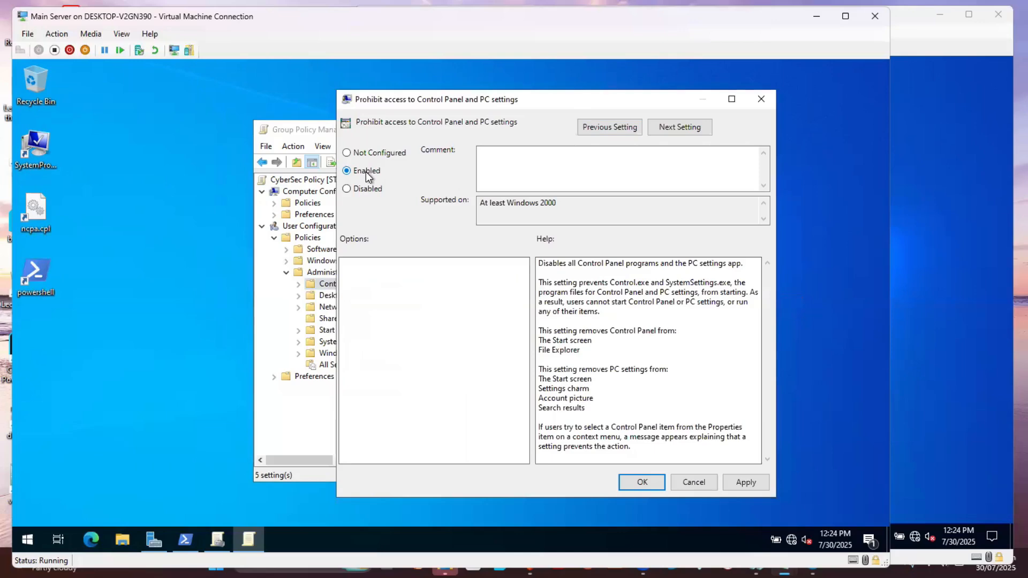
pyautogui.click(651, 481)
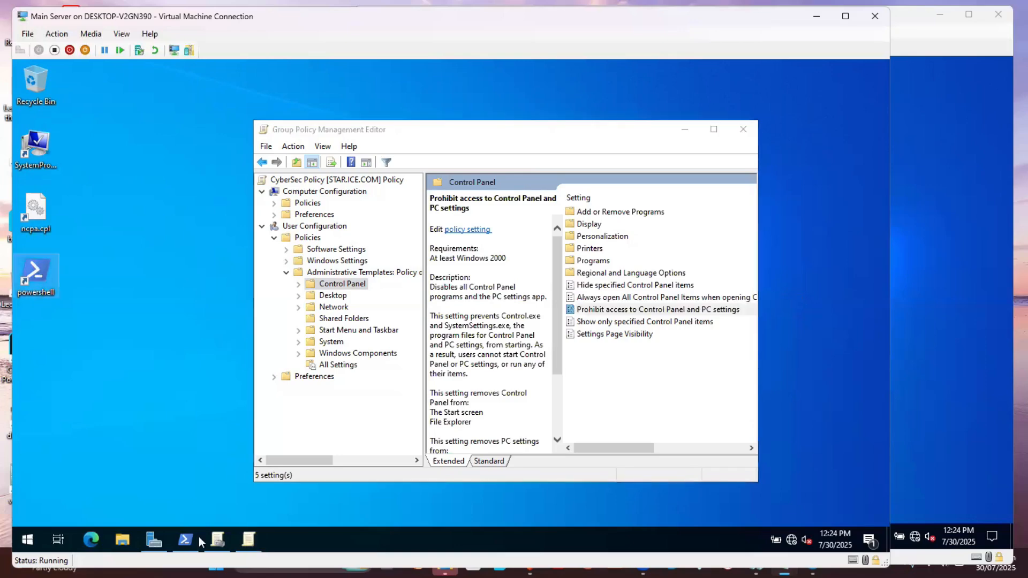
# Run gpupdate /force in the open PowerShell session on Main Server.
pyautogui.click(172, 540)
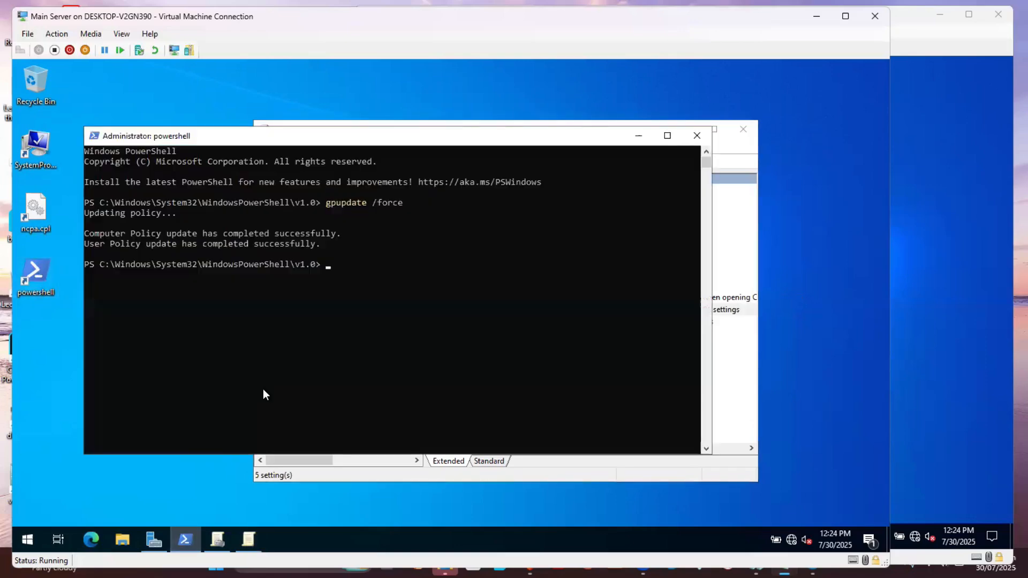
pyautogui.press('Up')
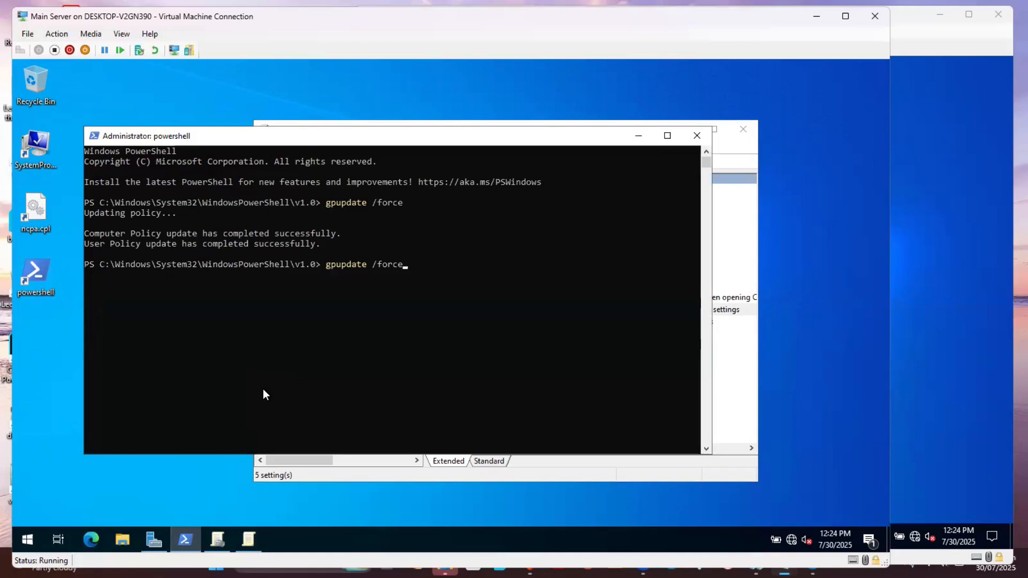
pyautogui.press('Return')
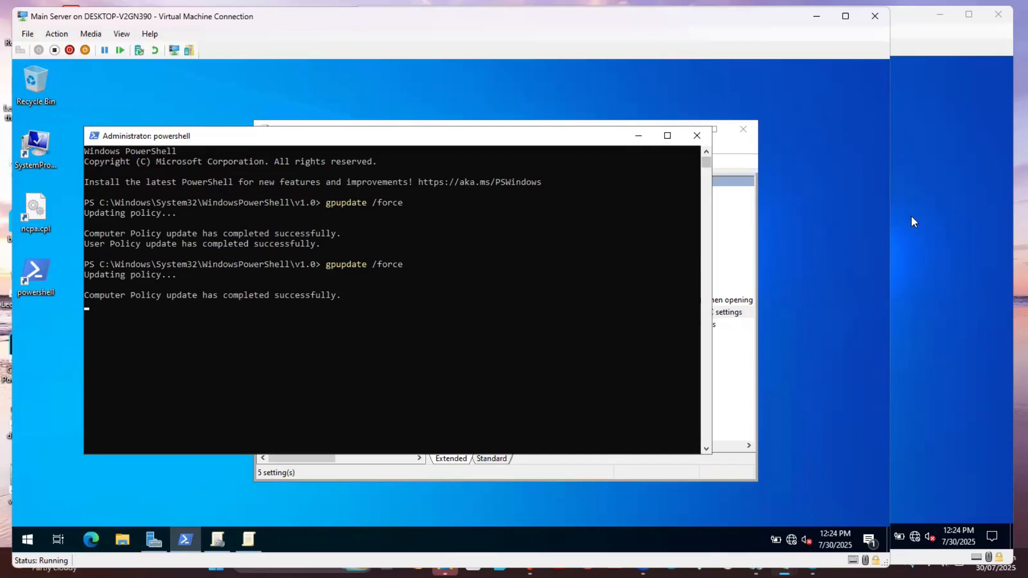
# Switch to Client-1, check whether the display settings still open from the desktop, and close the Settings window.
pyautogui.hotkey('alt', 'Tab')
pyautogui.rightClick(626, 153)
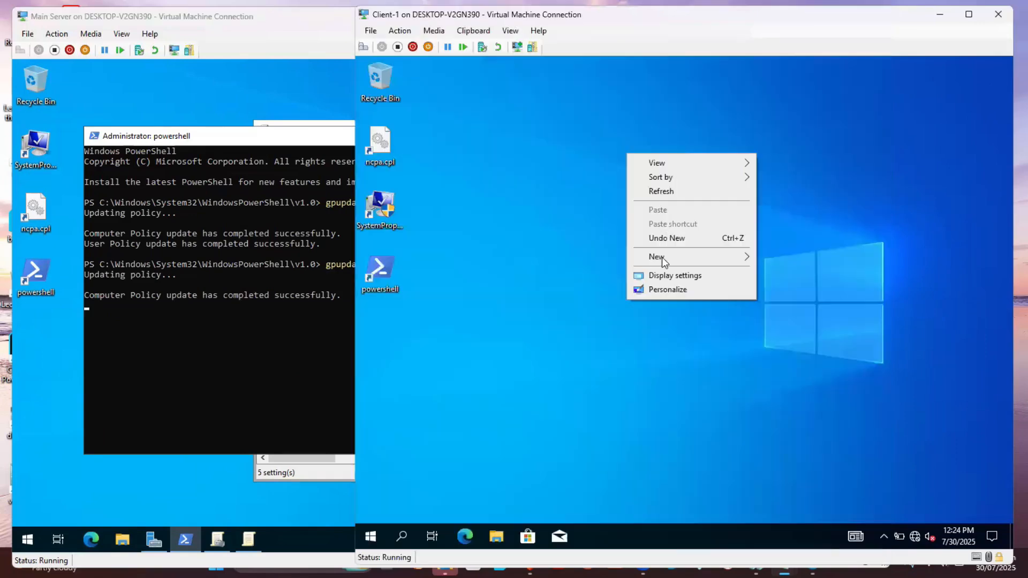
pyautogui.click(635, 275)
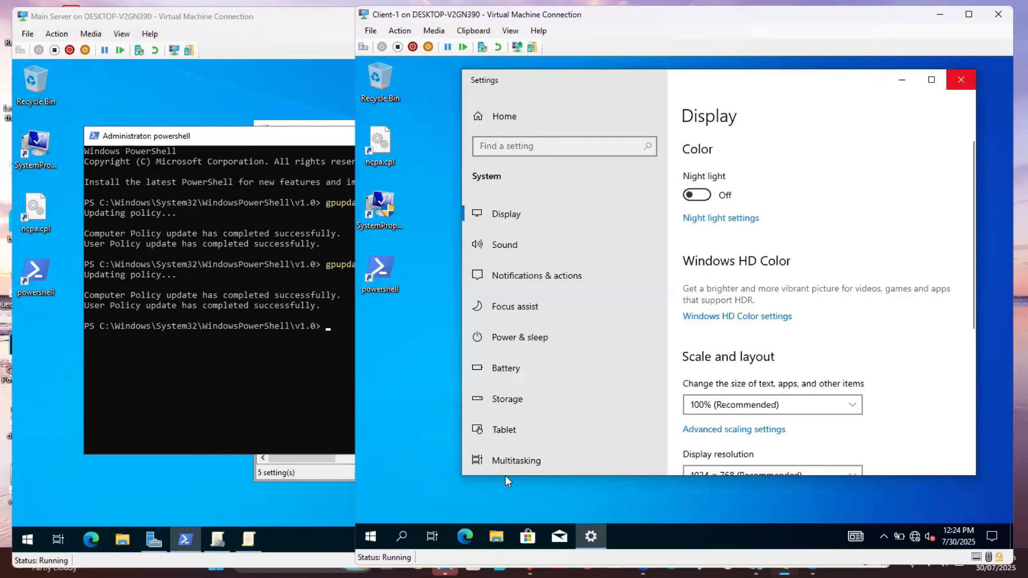
pyautogui.hotkey('alt', 'F4')
# Bring up the power options on Client-1.
pyautogui.press('super')
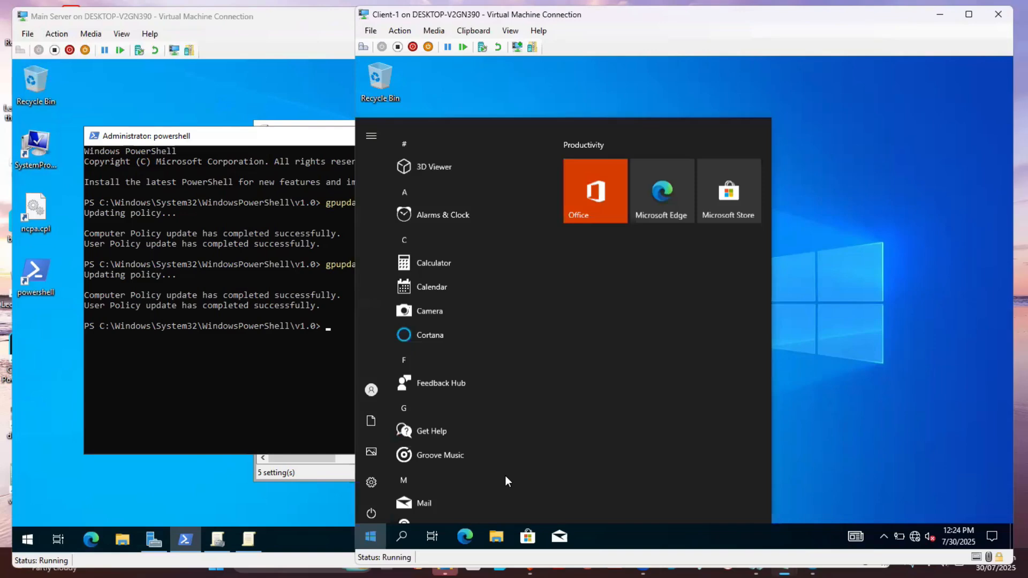
pyautogui.click(371, 513)
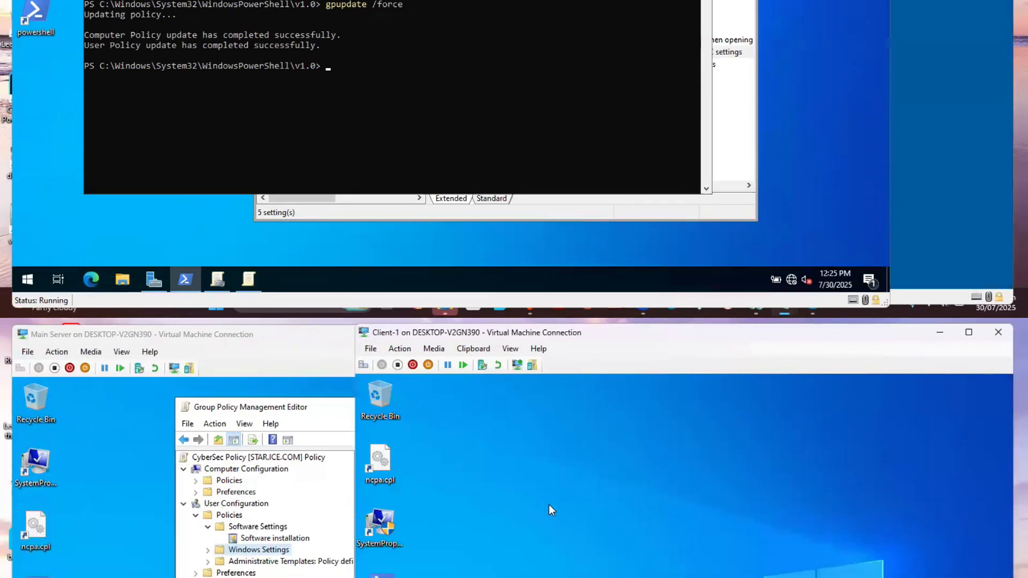
# Refresh the Client-1 desktop, try to open the display settings, and dismiss the resulting dialog.
pyautogui.rightClick(548, 505)
pyautogui.click(584, 545)
pyautogui.rightClick(589, 482)
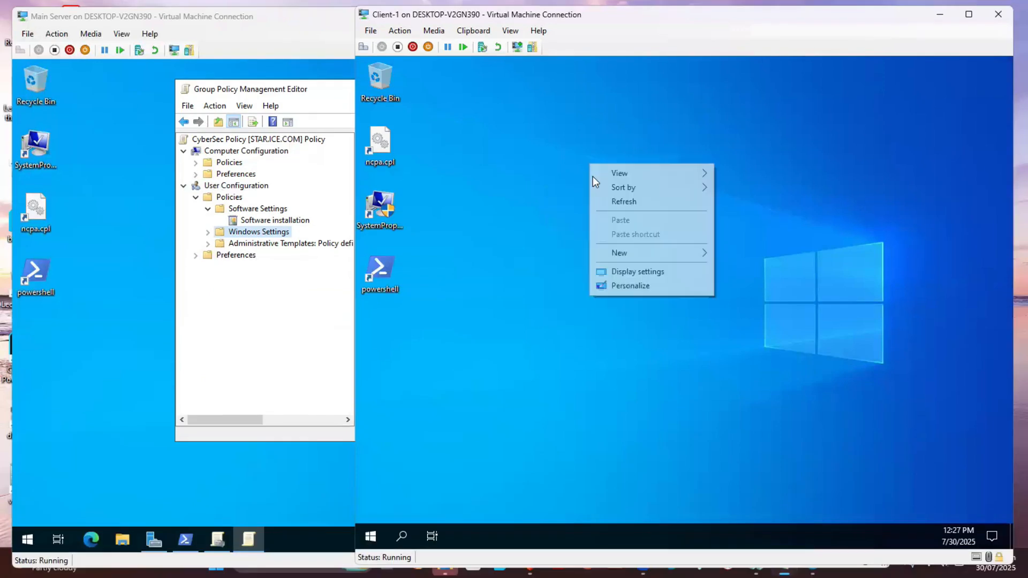
pyautogui.click(646, 274)
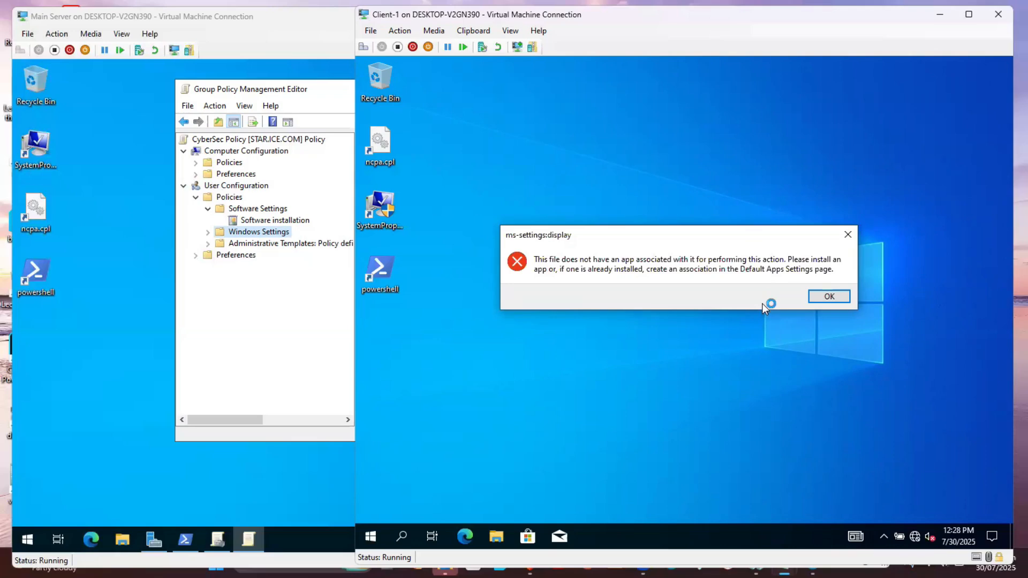
pyautogui.click(841, 296)
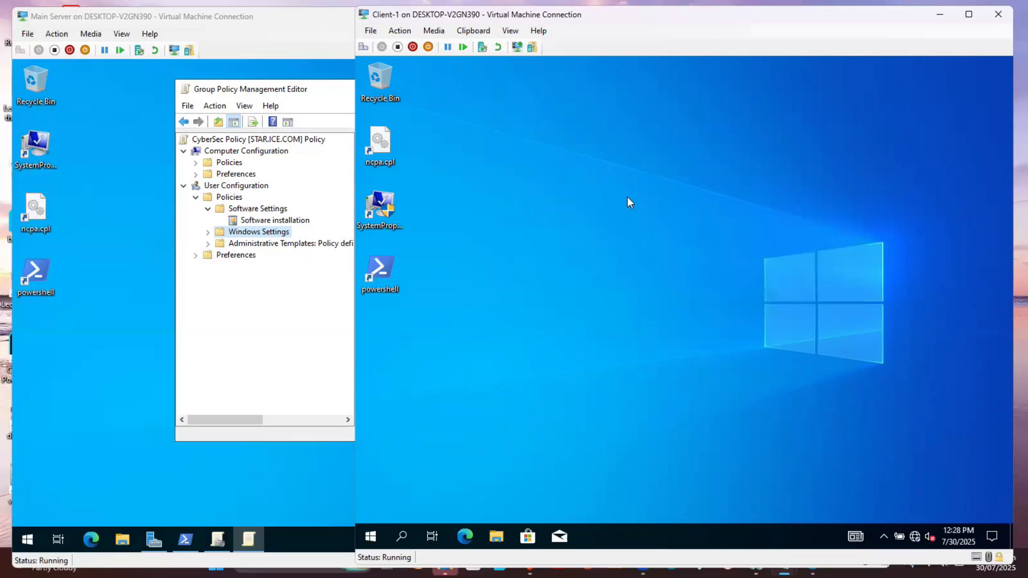
pyautogui.rightClick(523, 184)
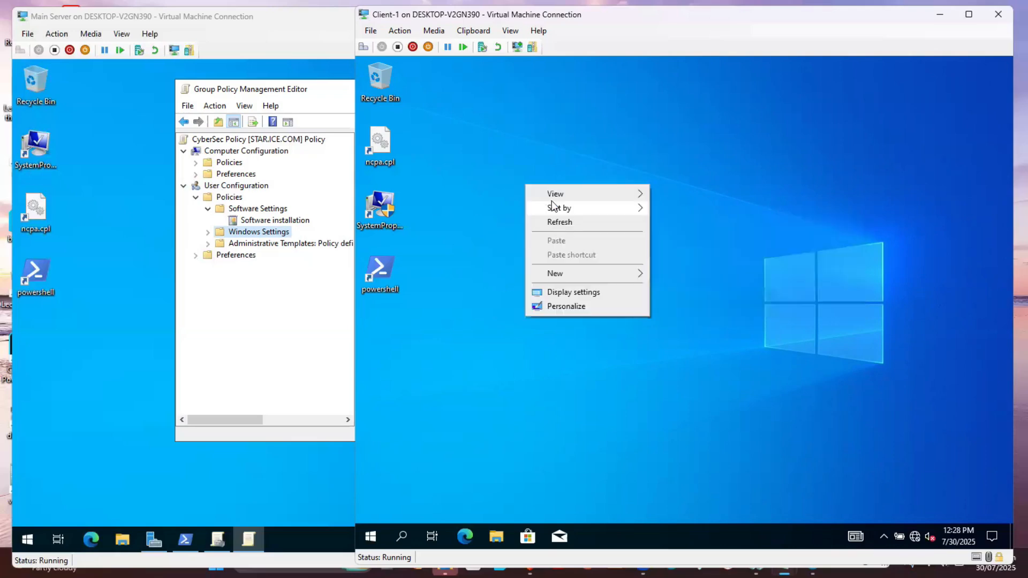
pyautogui.rightClick(555, 156)
pyautogui.click(608, 256)
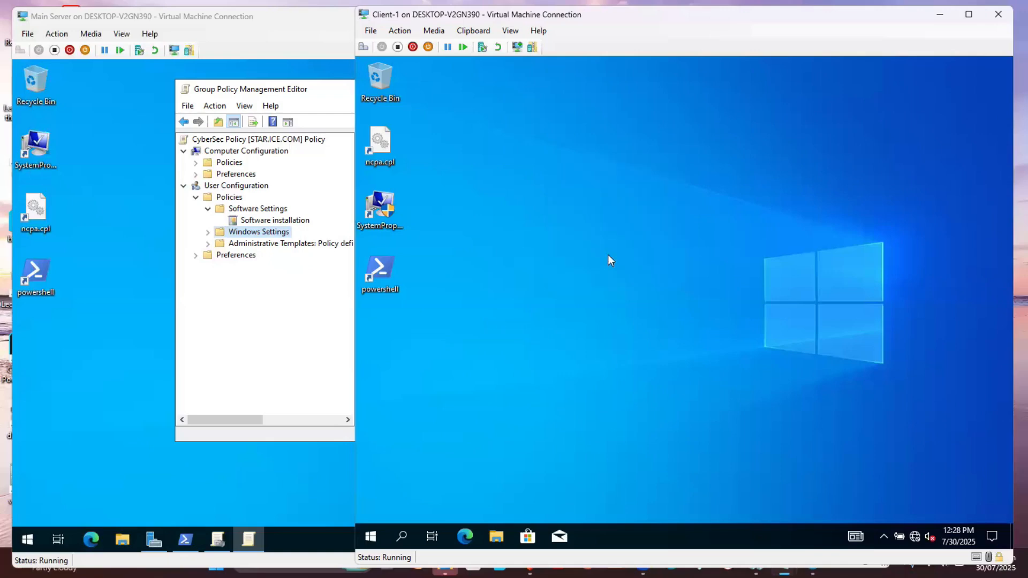
pyautogui.press('super')
pyautogui.press('Escape')
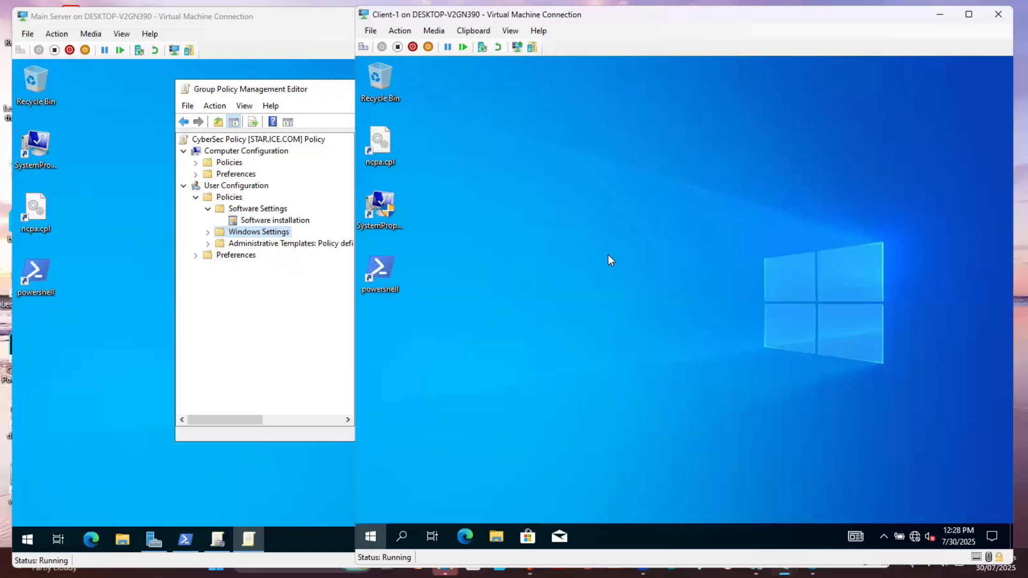
# Search for Control Panel on Client-1 and try to open it to test the restriction.
pyautogui.press('super')
pyautogui.write('contr')
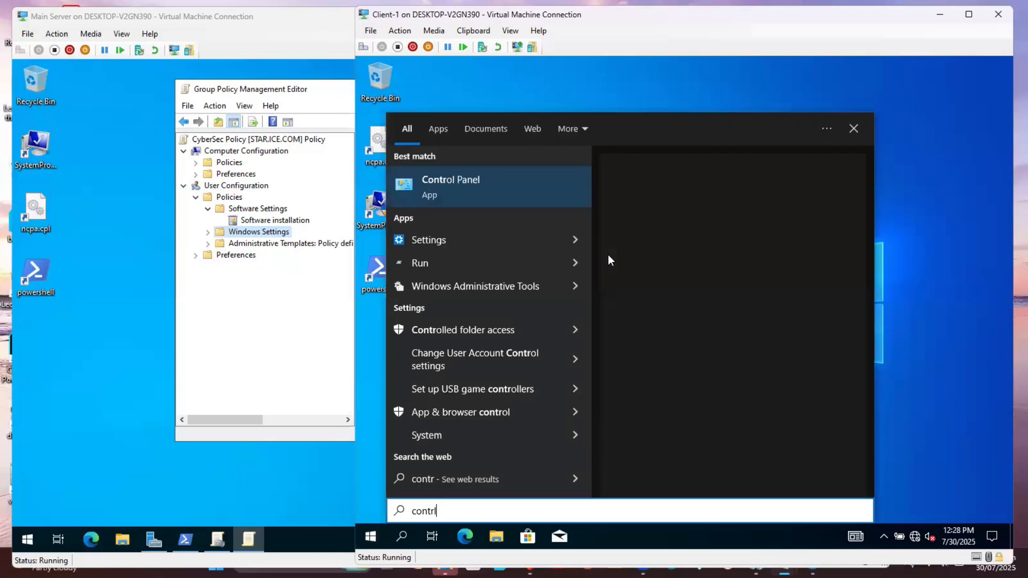
pyautogui.write('ol p')
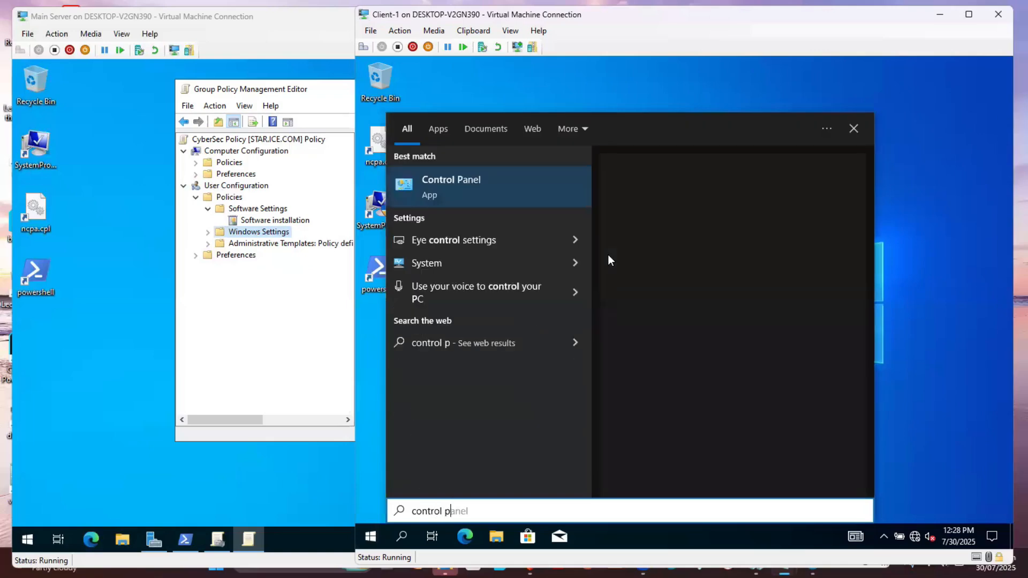
pyautogui.press('Return')
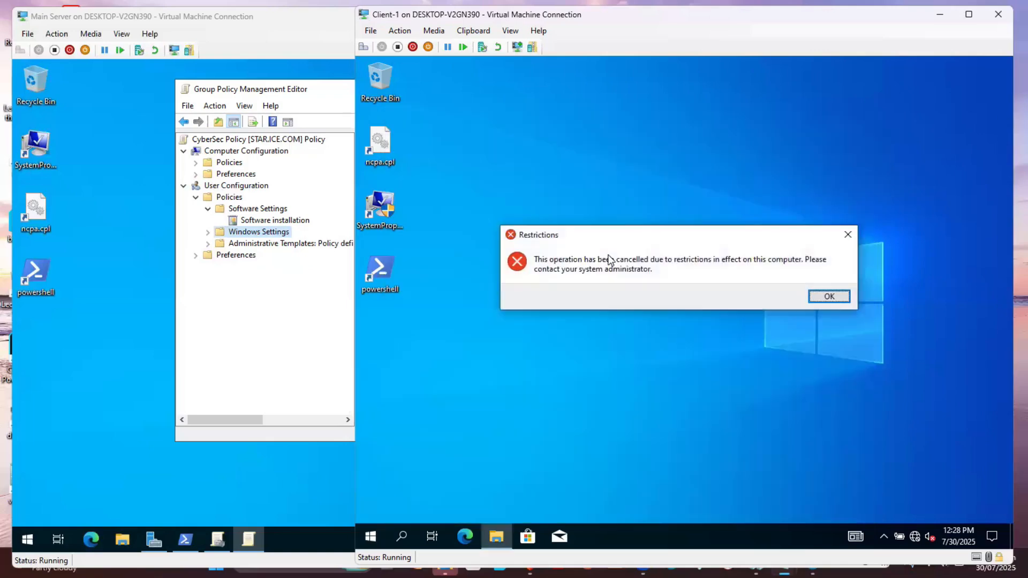